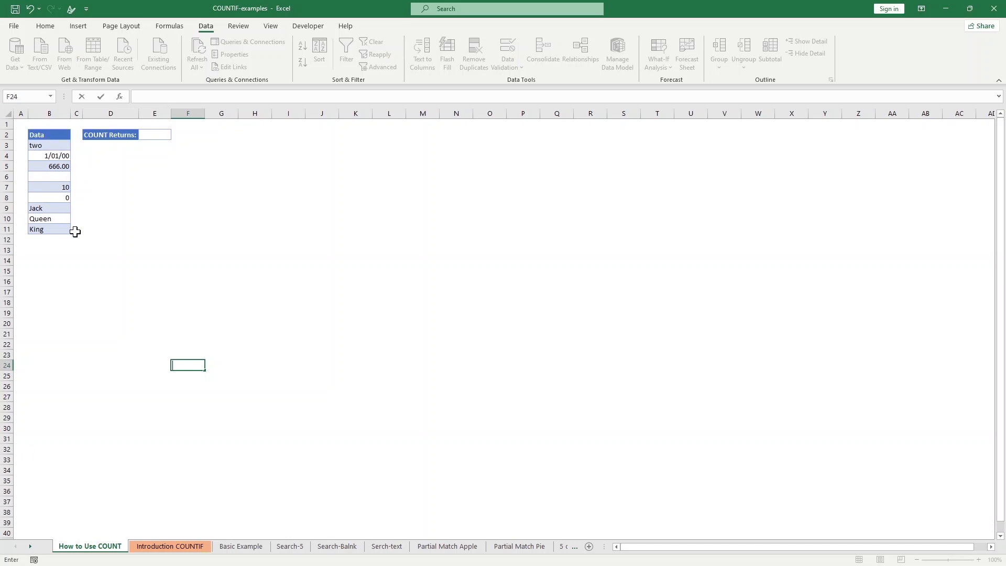
Enter =COUNT(B3:B11) in cell E2 to count the numeric entries in the Data column.
click(157, 135)
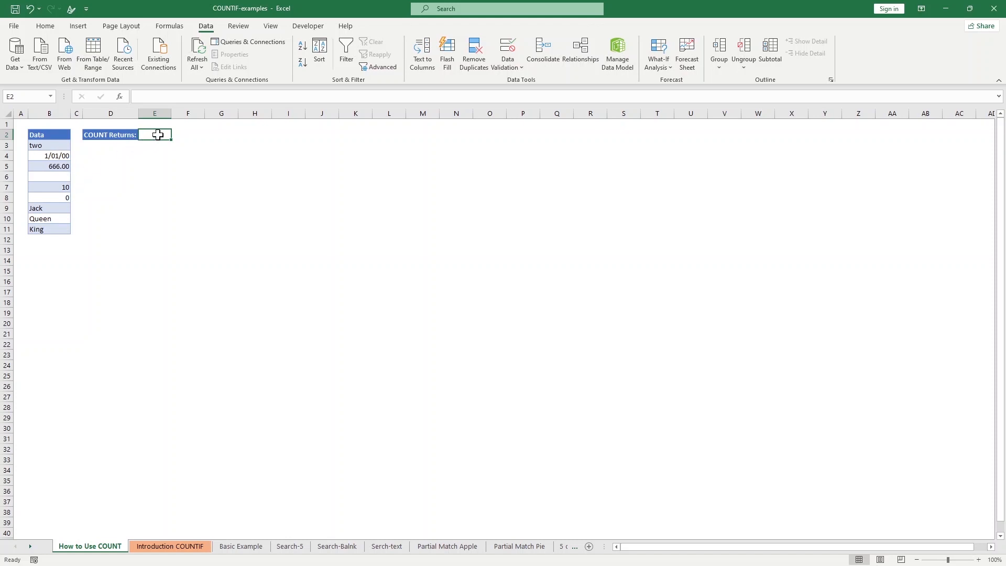
text(=count()
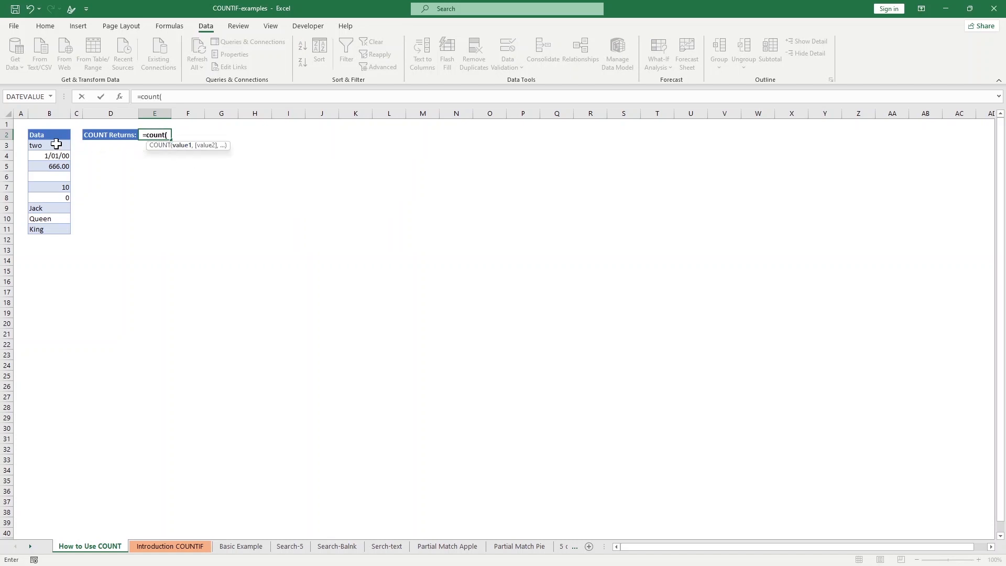
drag(56, 144, 62, 230)
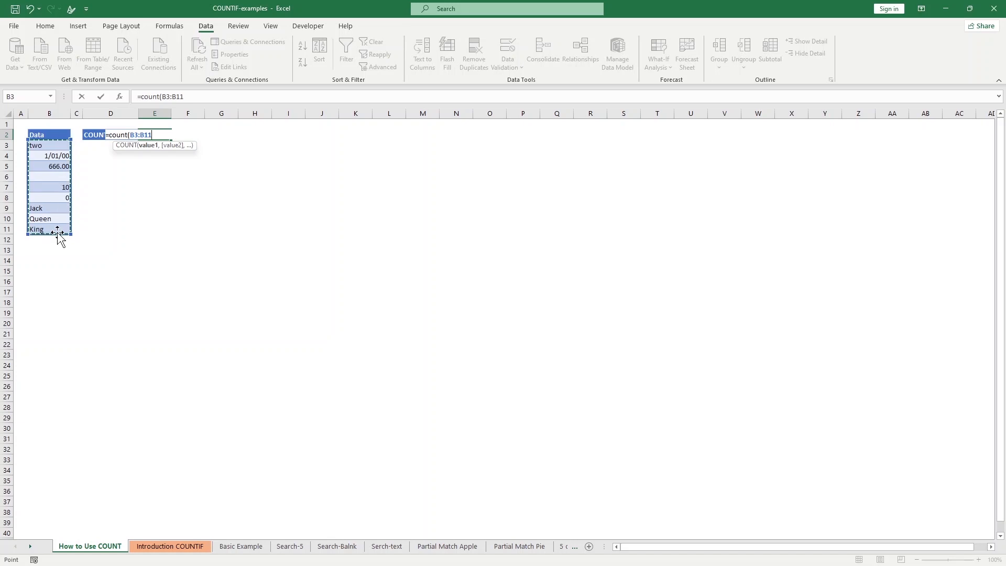
text())
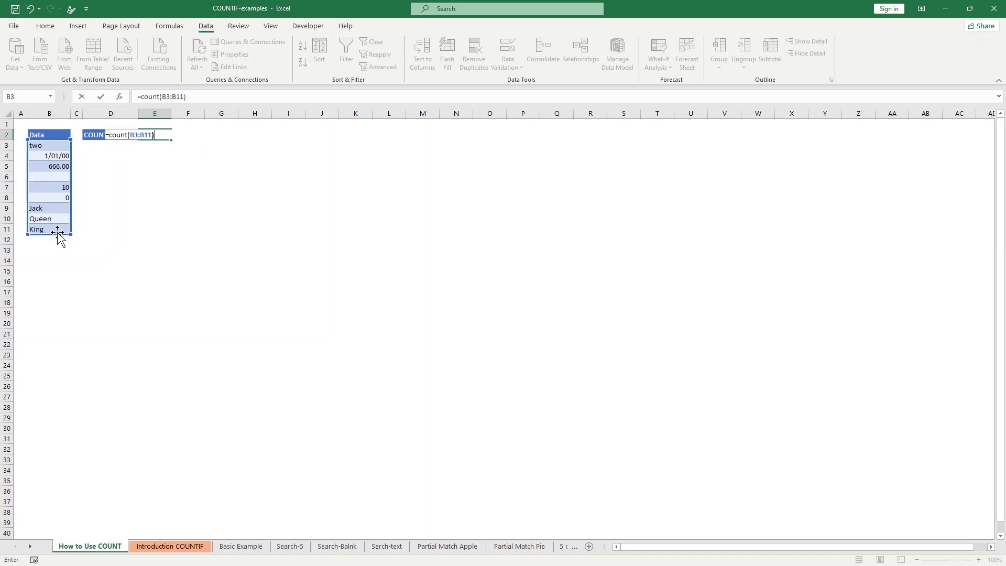
key(Return)
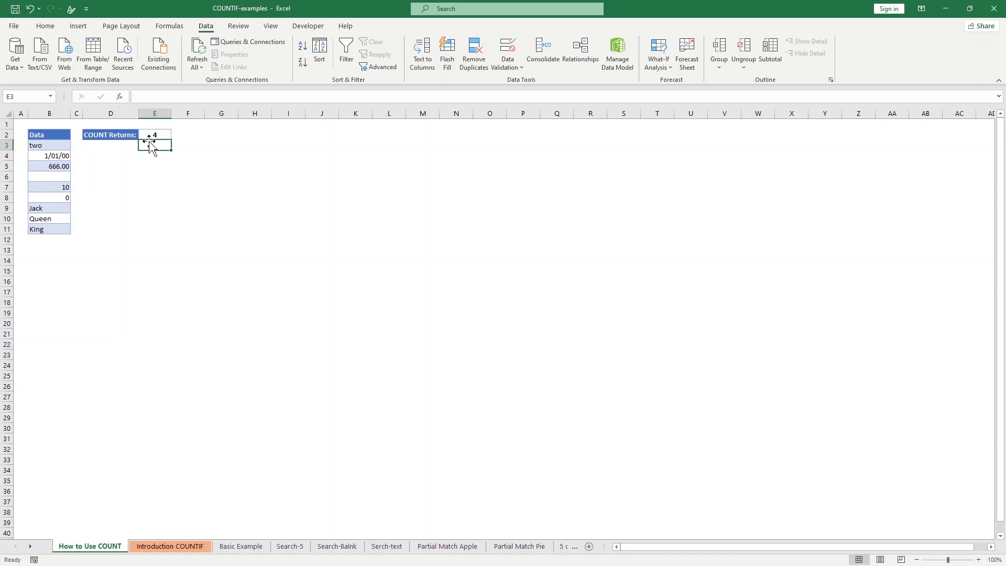
Examine the number, date, blank and text cells in the Data column against the COUNT formula in E2.
click(61, 155)
click(64, 166)
click(66, 177)
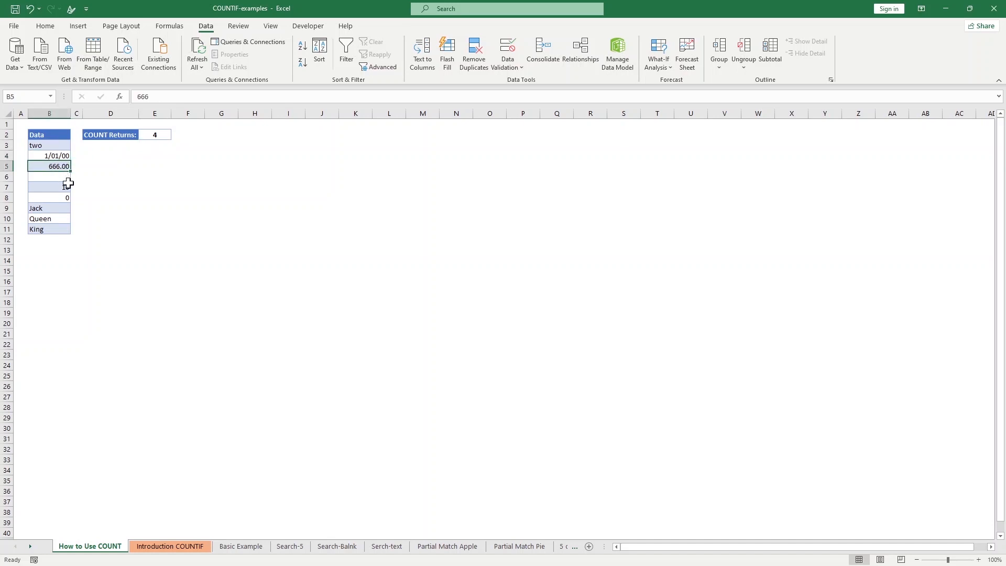
click(67, 187)
click(67, 197)
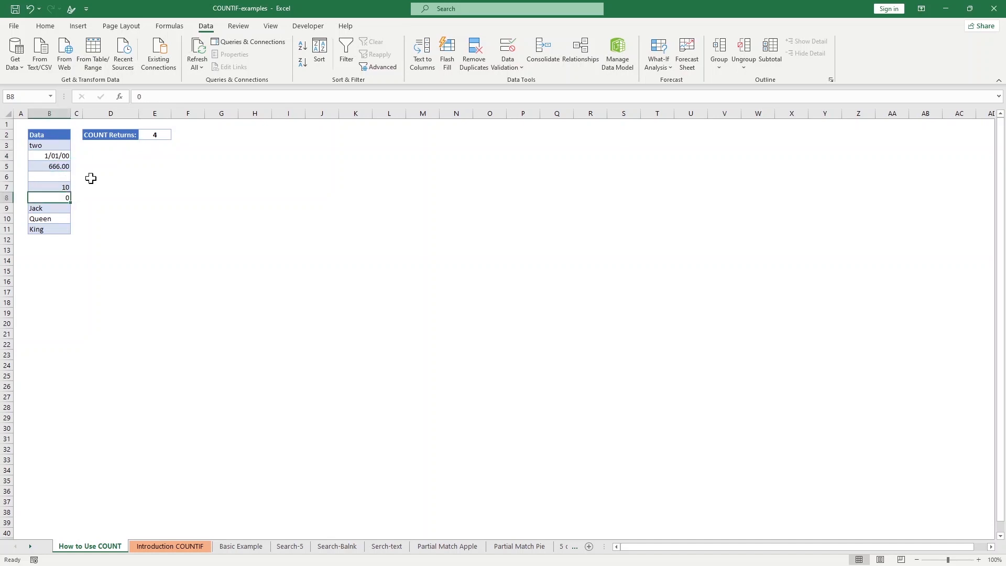
click(158, 134)
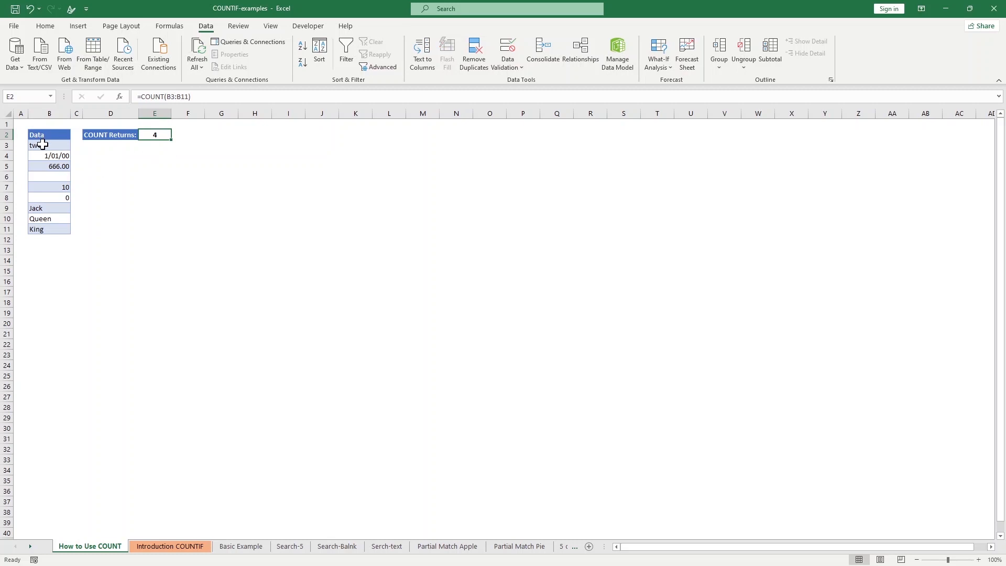
click(42, 145)
click(55, 208)
click(50, 222)
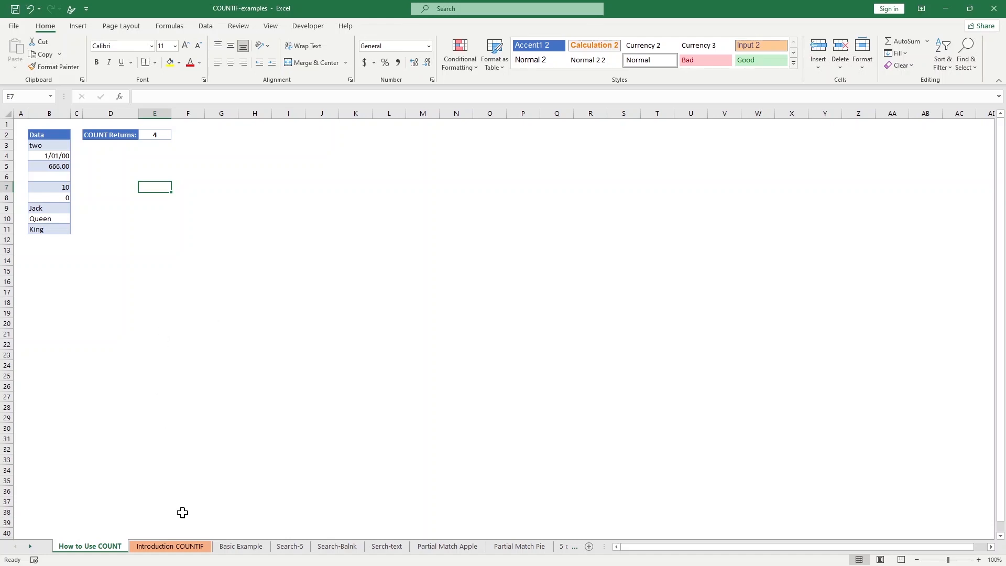
On the Introduction COUNTIF sheet, enter =COUNTIF(B7:B12,"<>") in H7 to count the fruits.
click(183, 546)
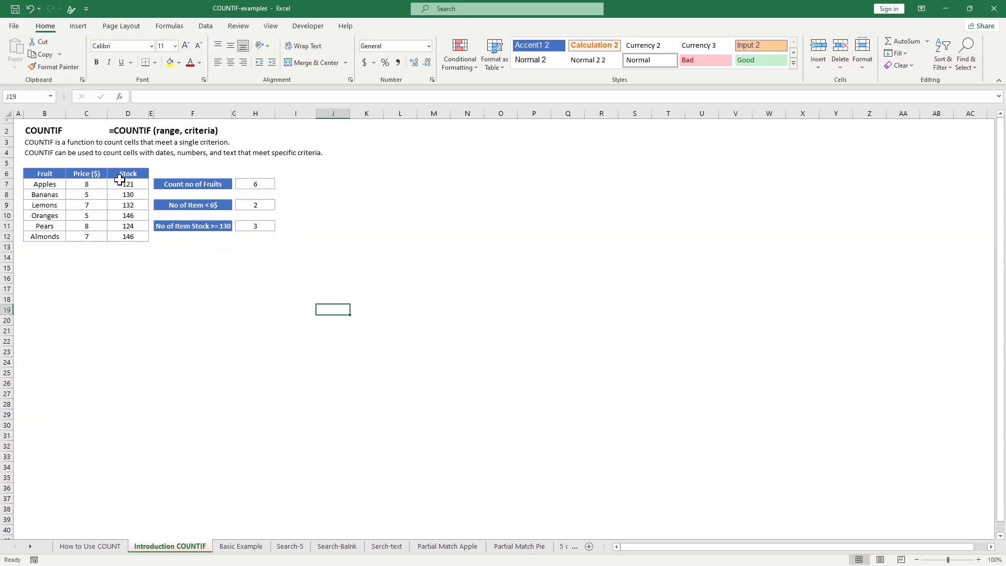
click(252, 183)
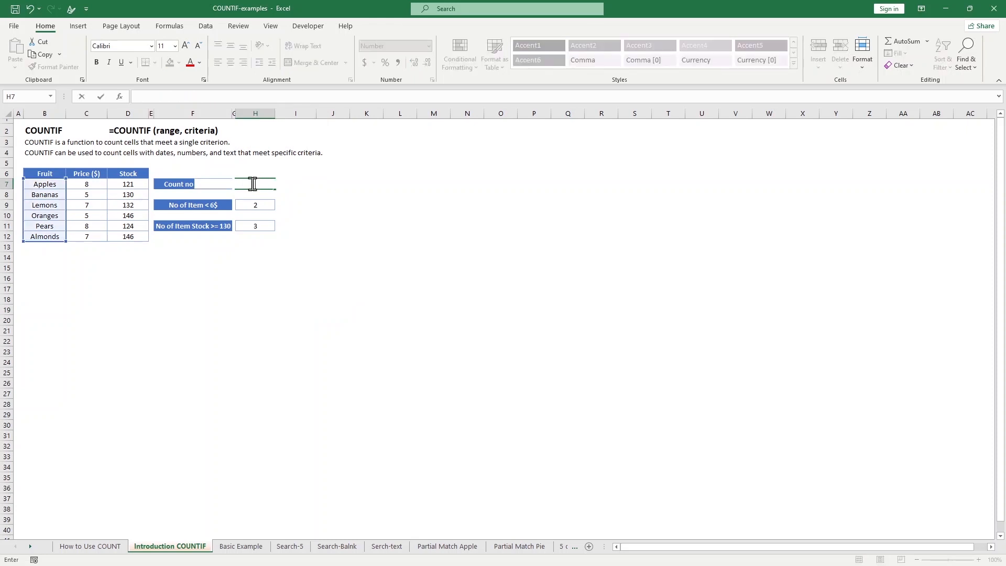
text(=countif)
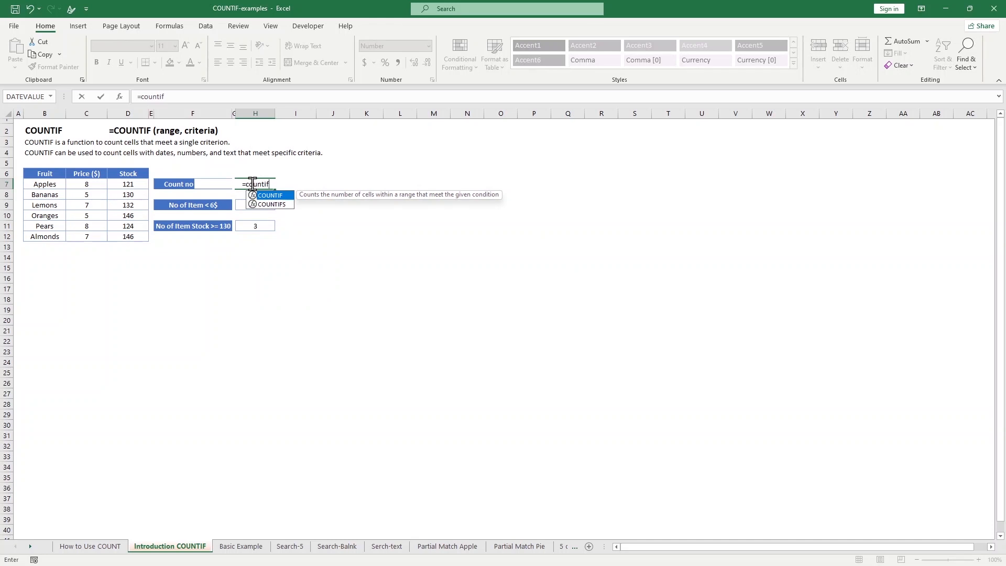
text(()
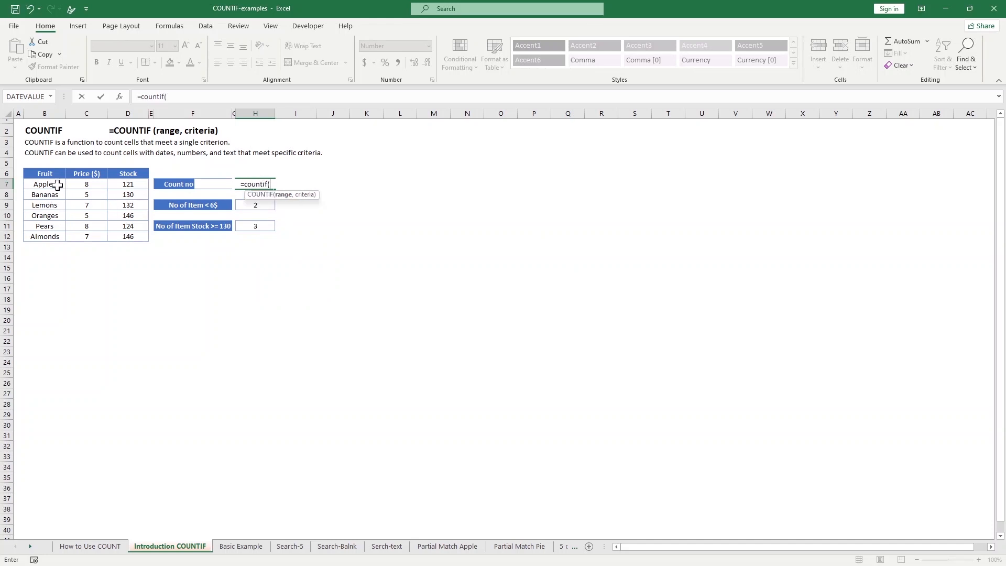
drag(57, 185, 56, 238)
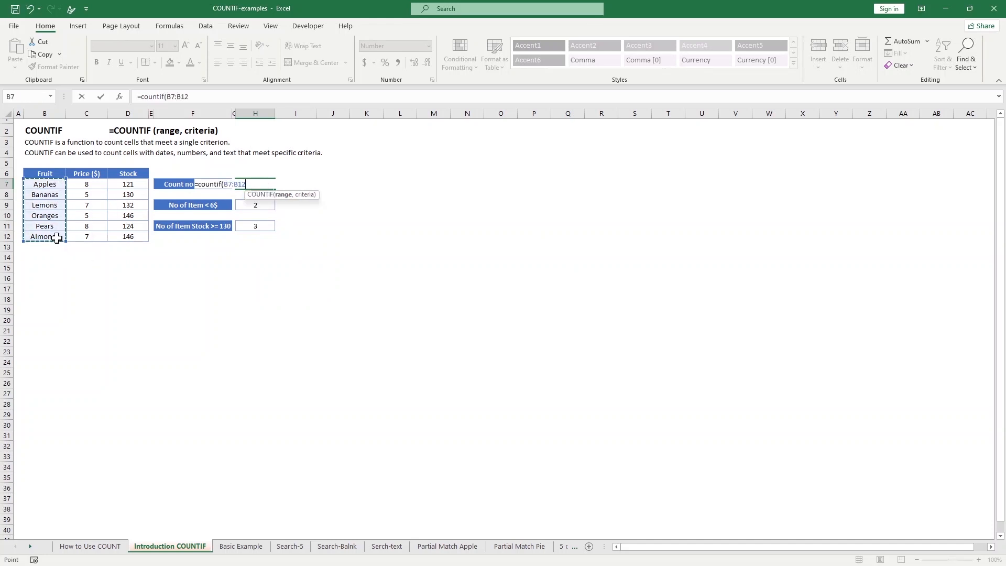
text(,)
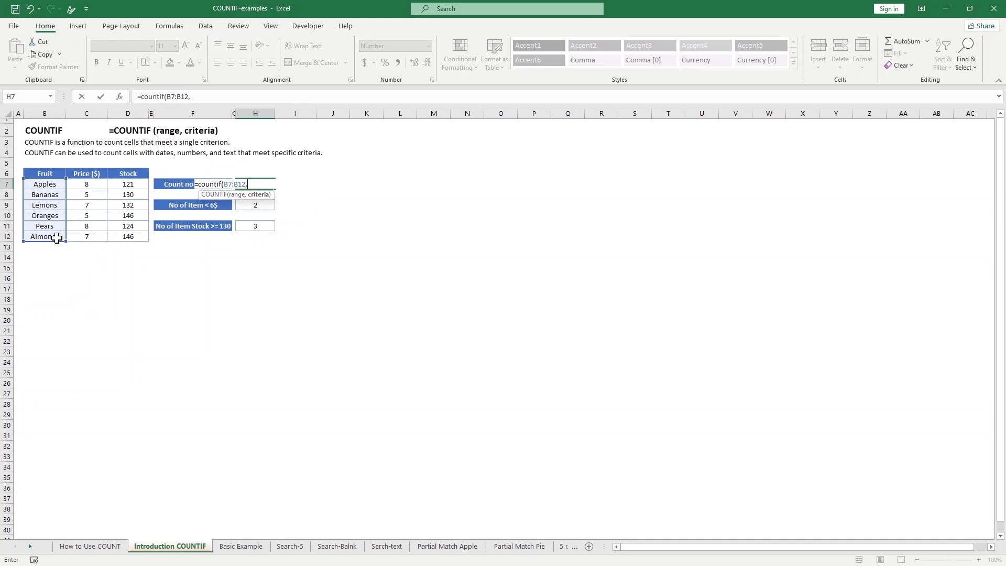
text(<)
key(BackSpace)
text(<>")
key(Return)
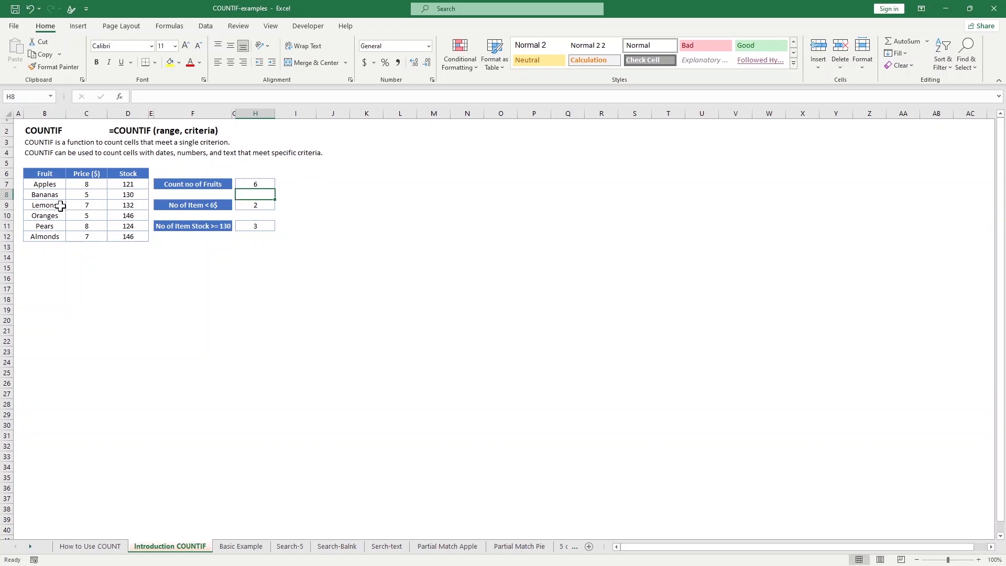
click(270, 184)
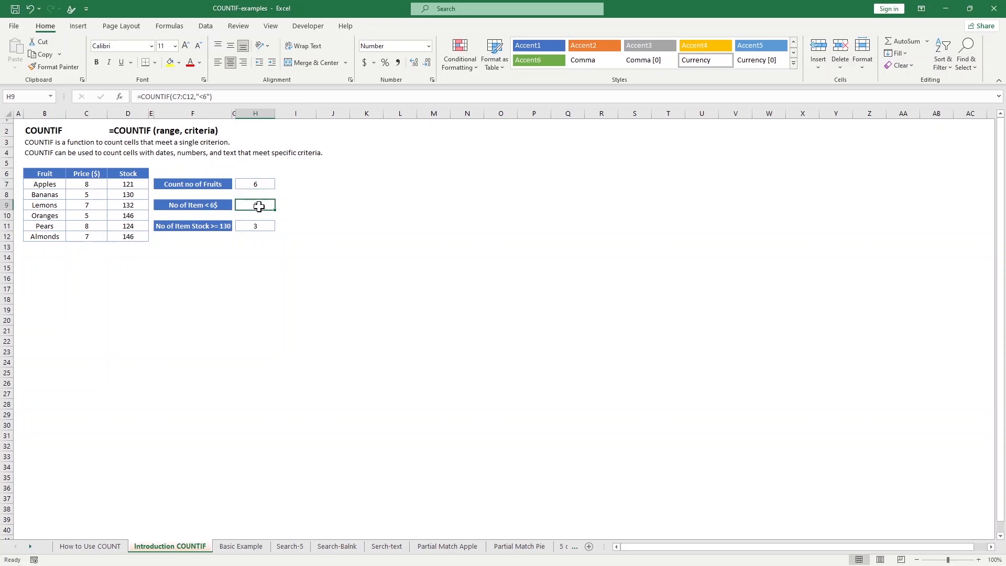
Re-enter the formula in H9 as =COUNTIF(C7:C12,"<6") to count the items priced under $6.
click(180, 97)
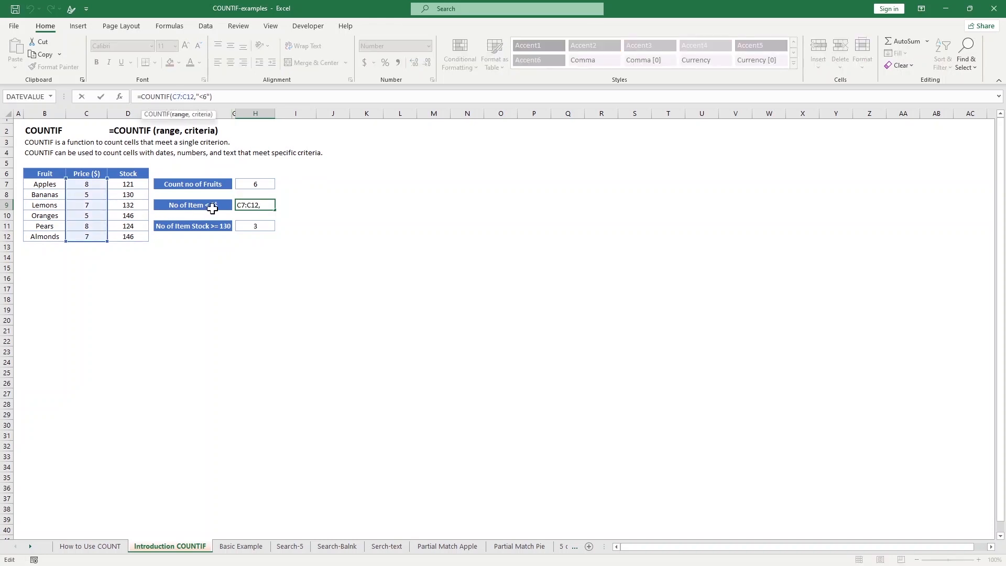
click(261, 205)
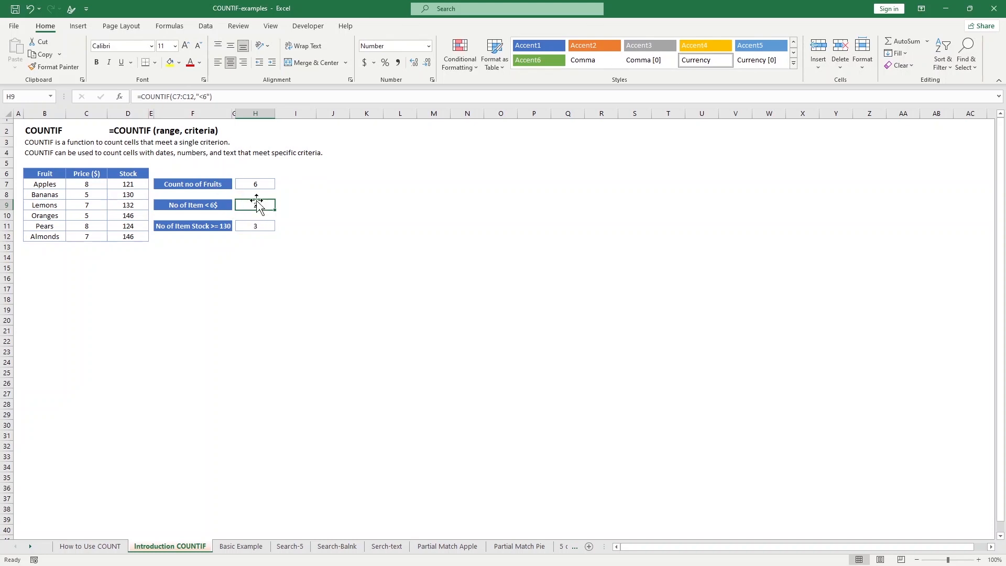
text(=countif()
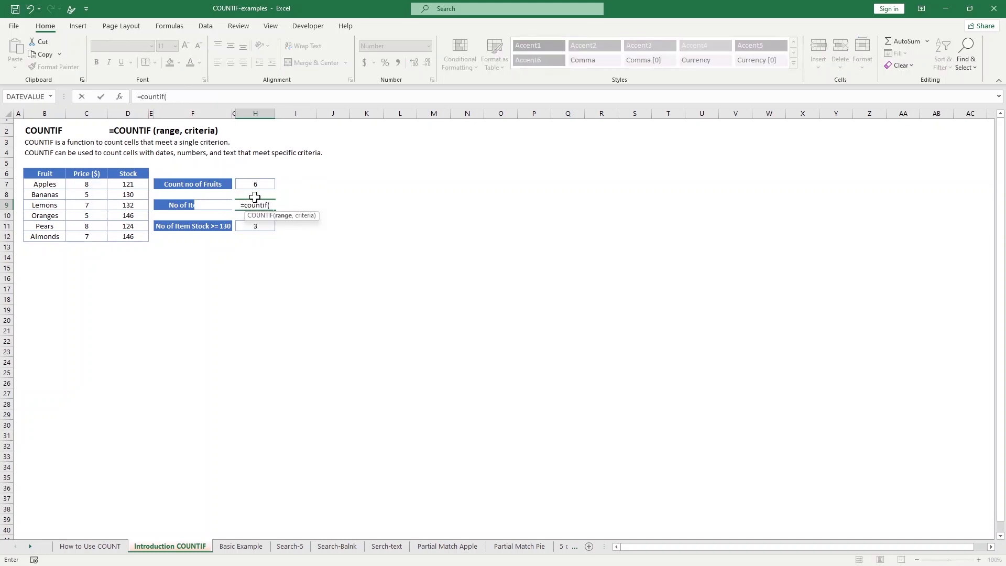
drag(87, 184, 101, 237)
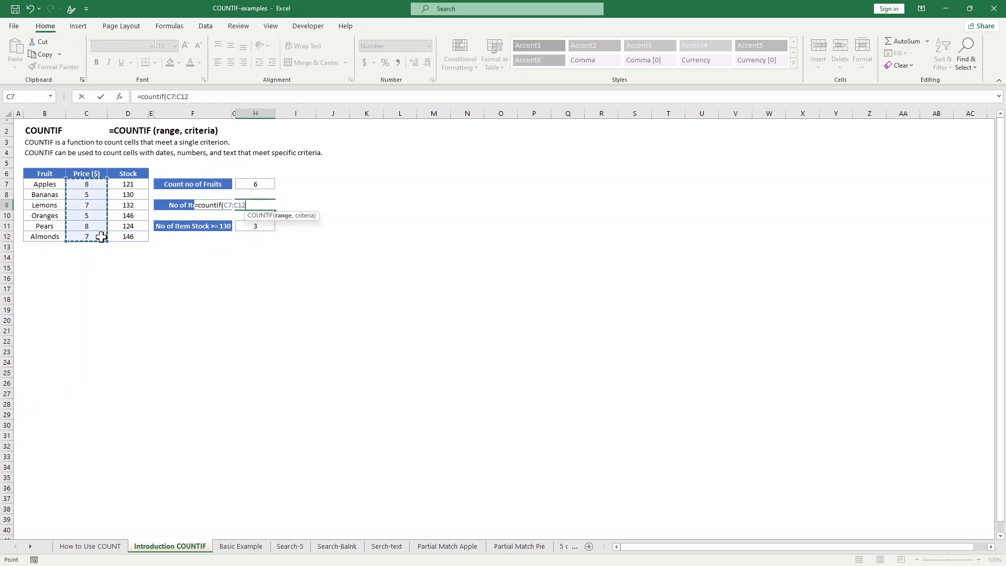
text(,<)
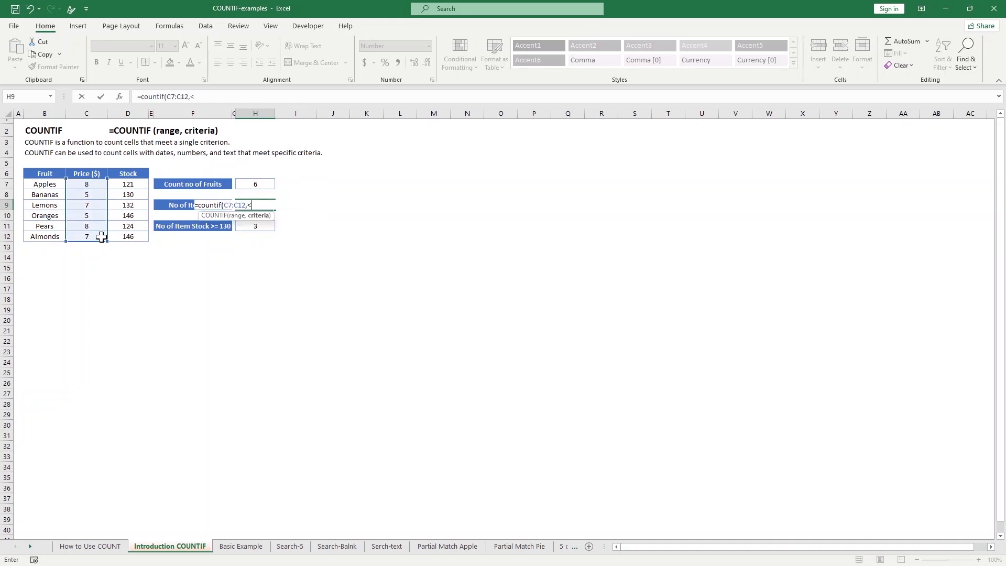
text(6))
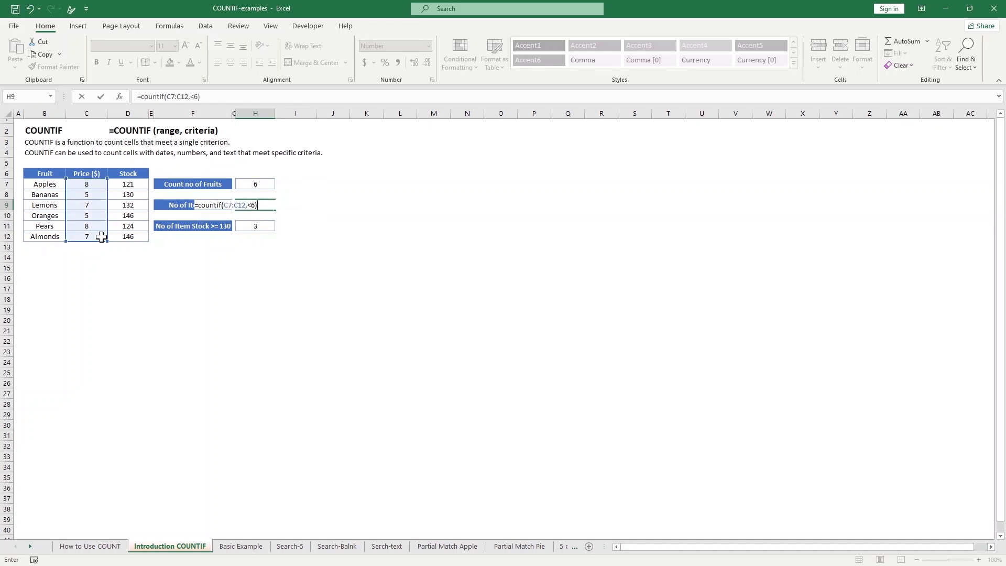
key(Return)
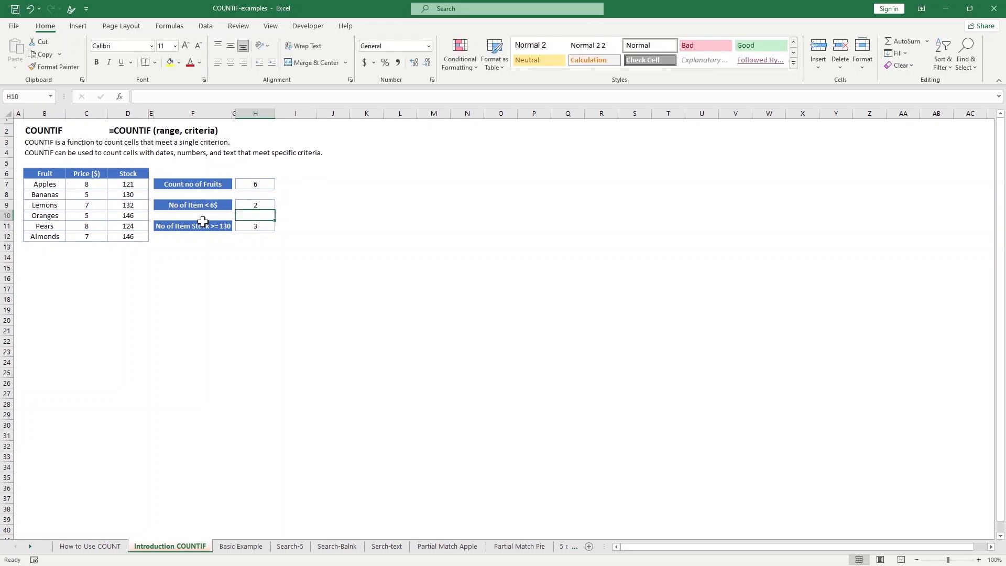
click(254, 206)
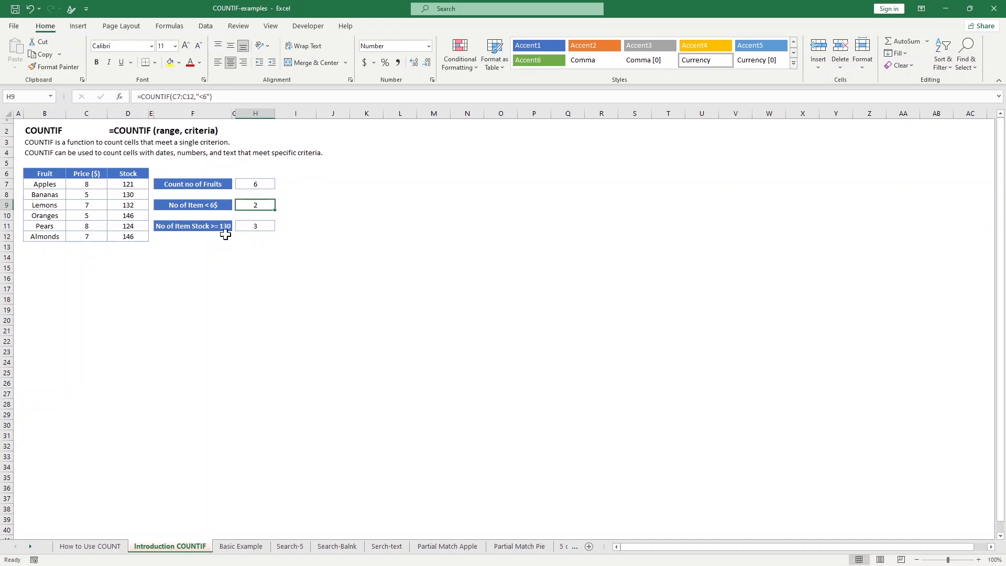
Set the price of Pears in cell C11 to 3.
click(216, 256)
click(92, 216)
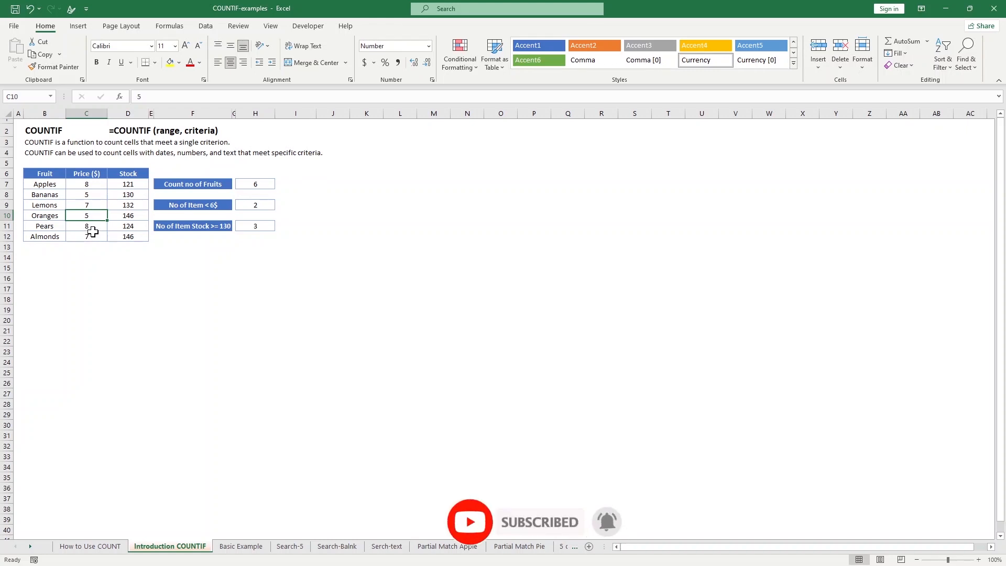
click(92, 228)
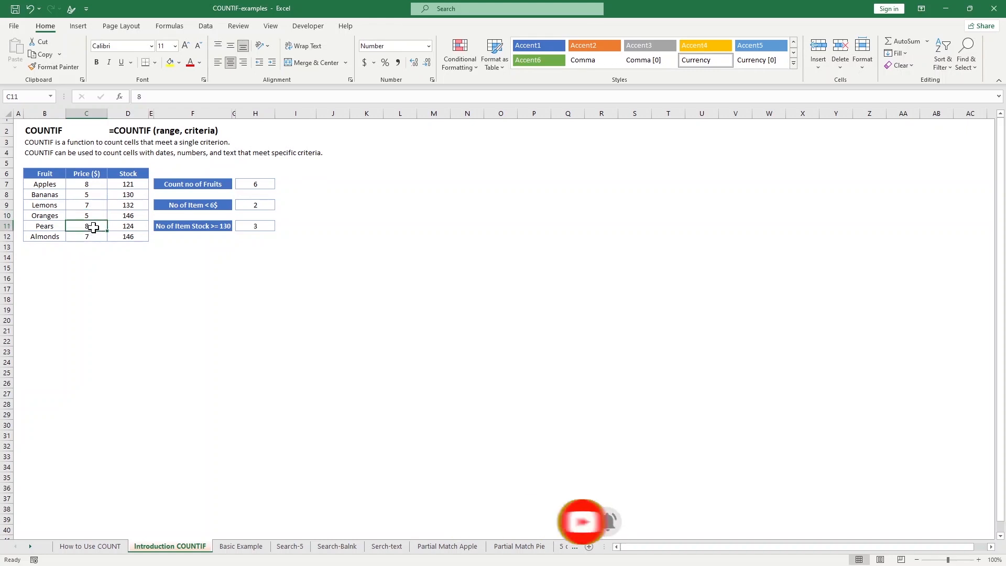
text(3)
click(173, 297)
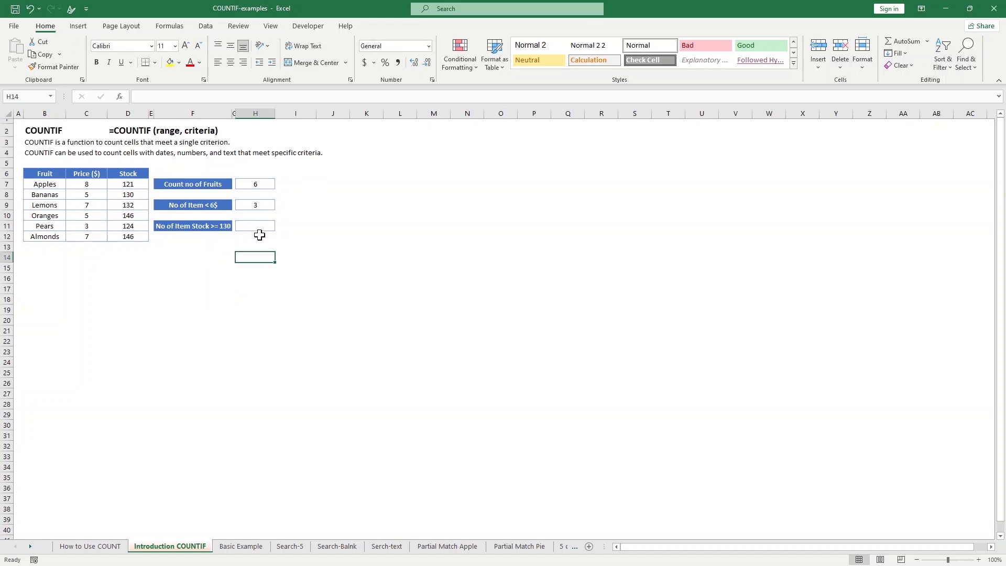
Enter =COUNTIF(D7:D12,">130") in H11 to count the items by their stock.
key(Up)
key(Up)
key(Up)
text(=)
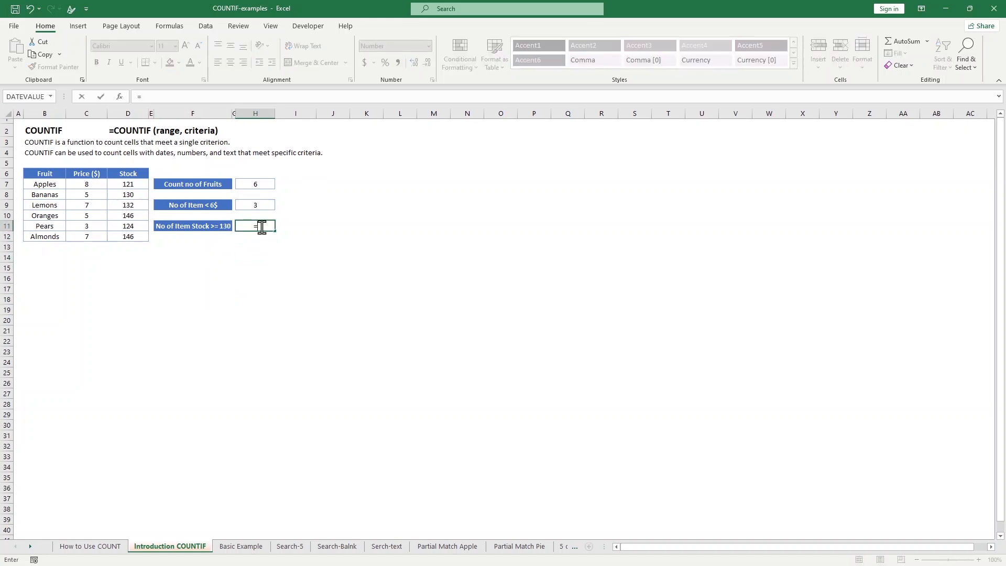
text(coutnif)
key(BackSpace)
key(BackSpace)
key(BackSpace)
key(BackSpace)
text(ntif)
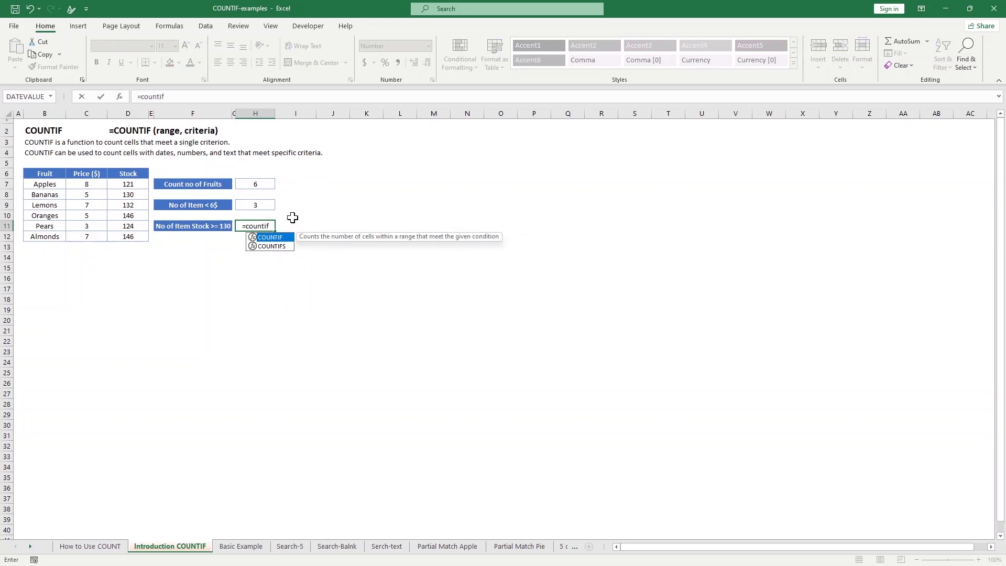
text(()
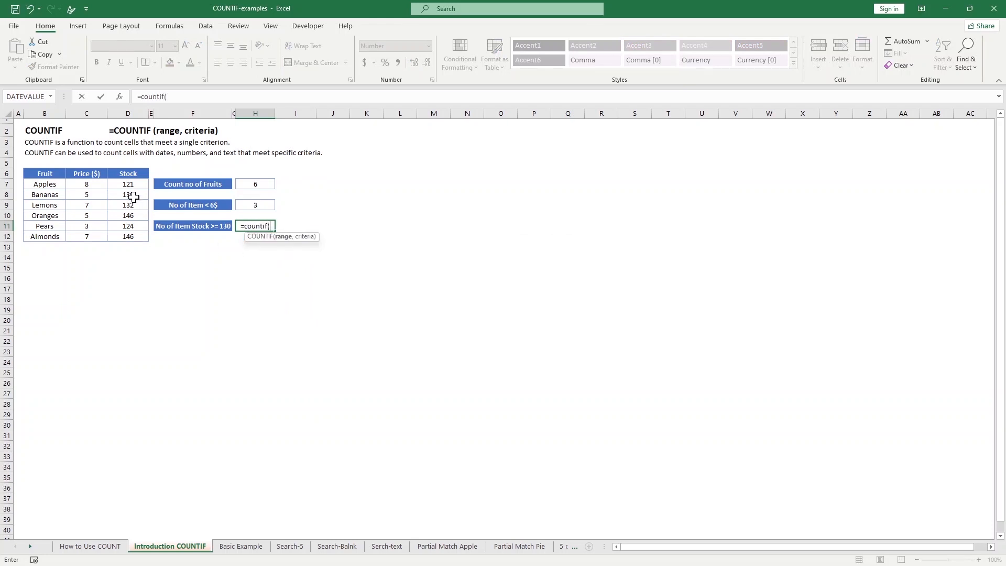
drag(134, 186, 143, 234)
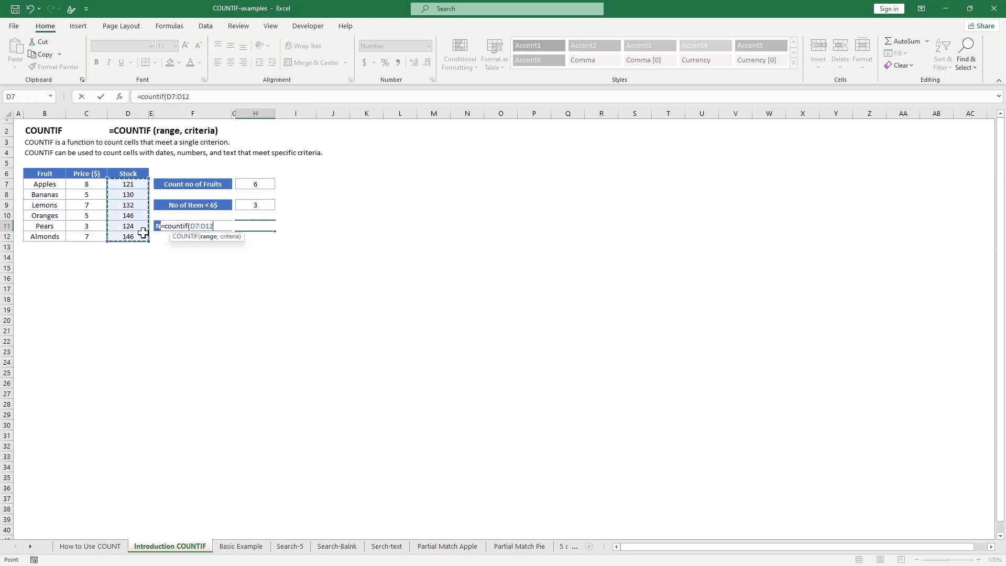
text(,">130)
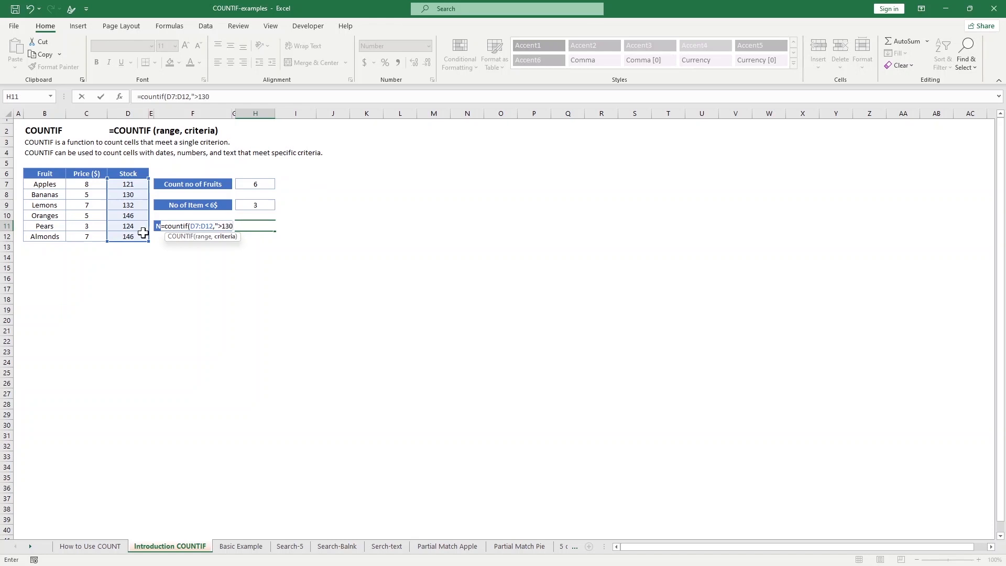
text("))
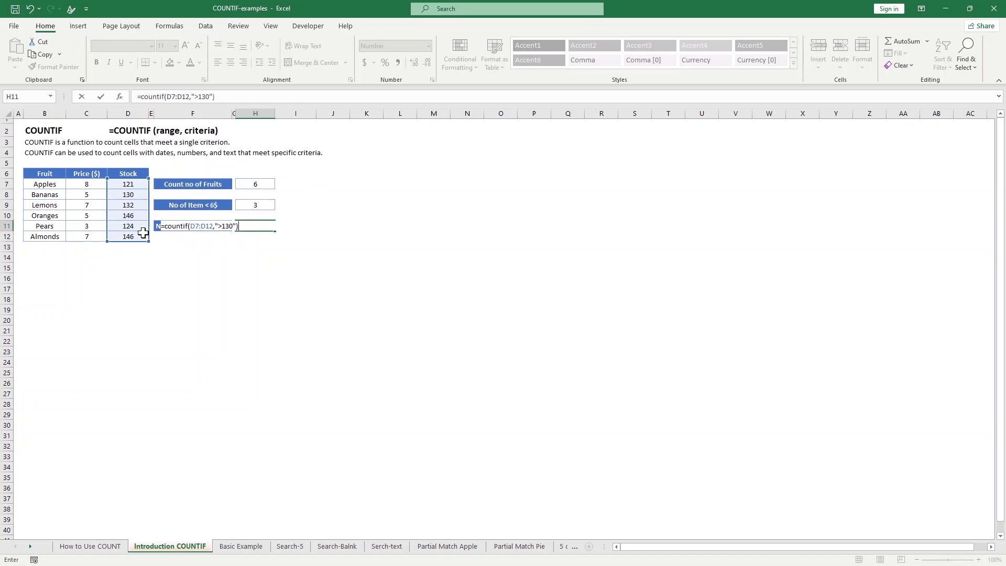
key(Return)
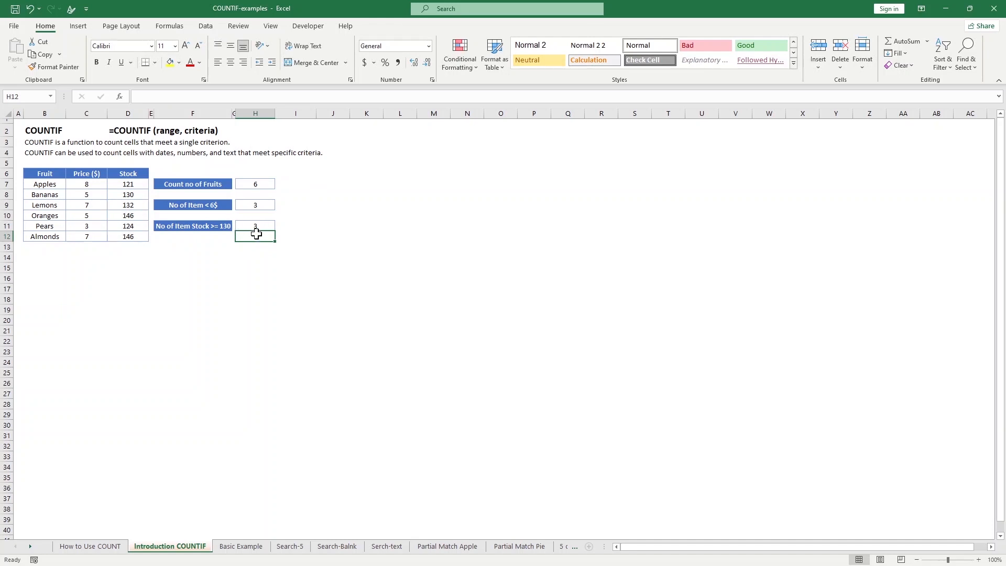
Set the stock of Lemons in cell D9 to 150.
click(138, 206)
text(15)
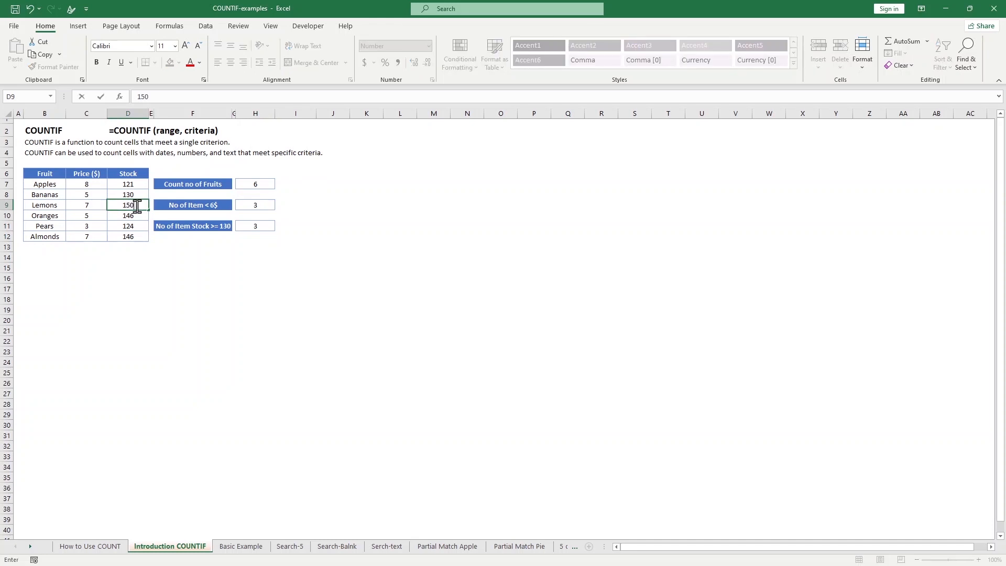
text(0)
key(Return)
click(186, 259)
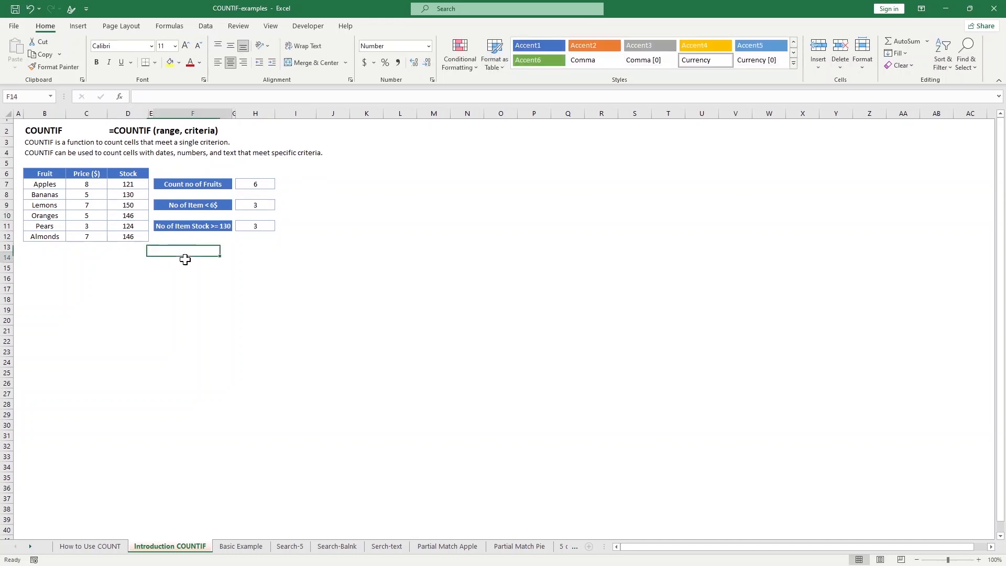
click(257, 266)
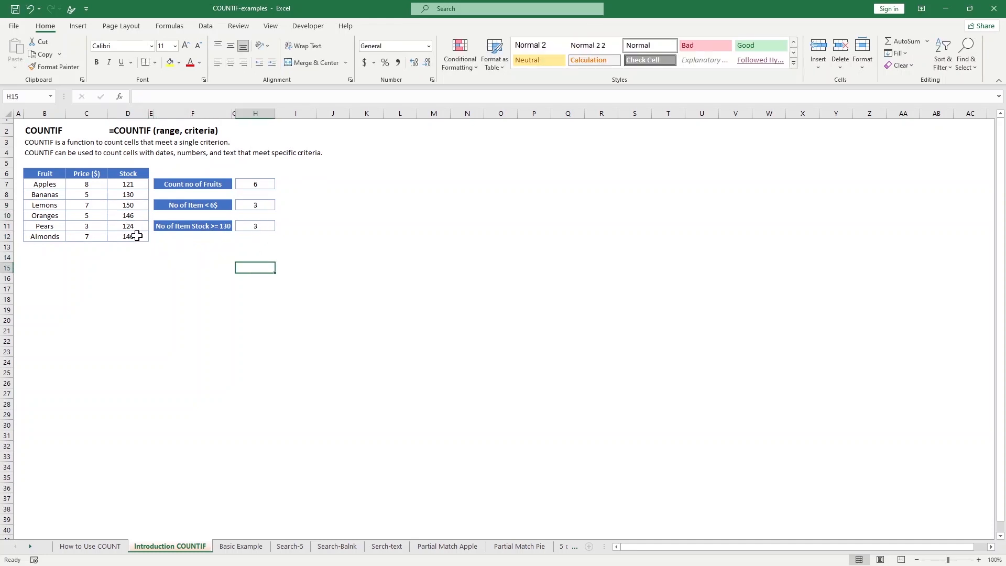
Set the stock of Bananas in cell D8 to 160.
click(137, 194)
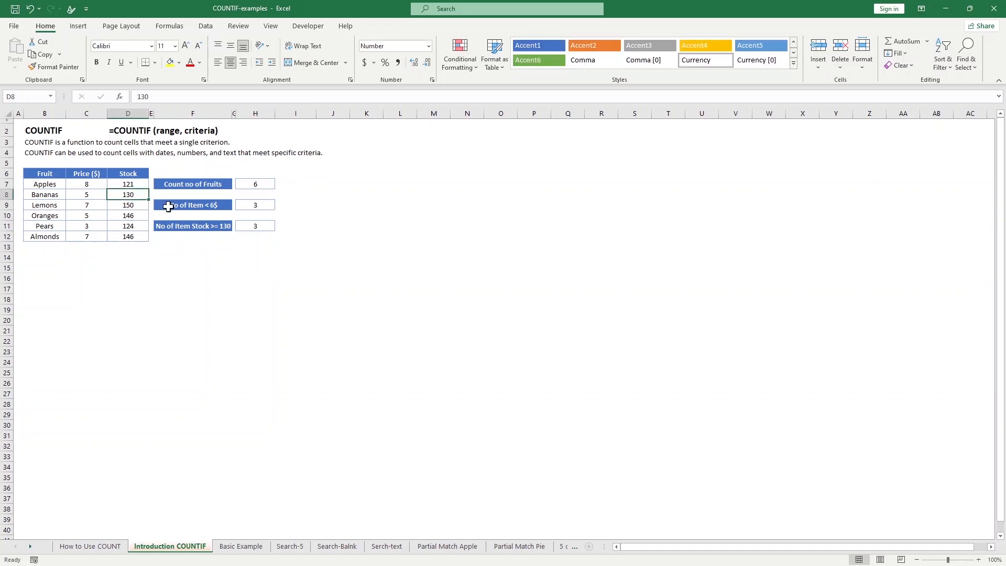
text(16)
click(247, 286)
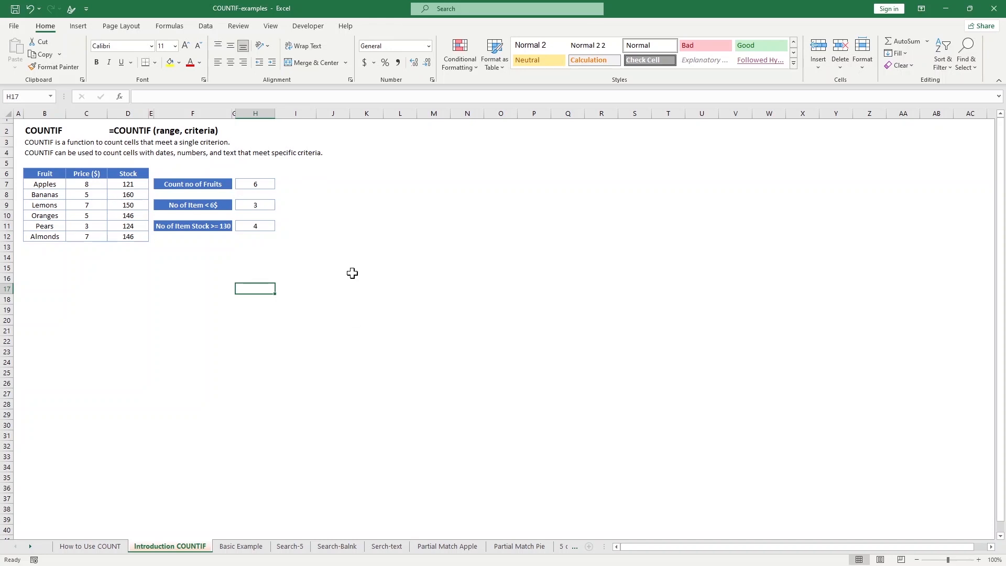
On the Basic Example sheet, examine the COUNTIF formula in the result cell C4.
click(246, 548)
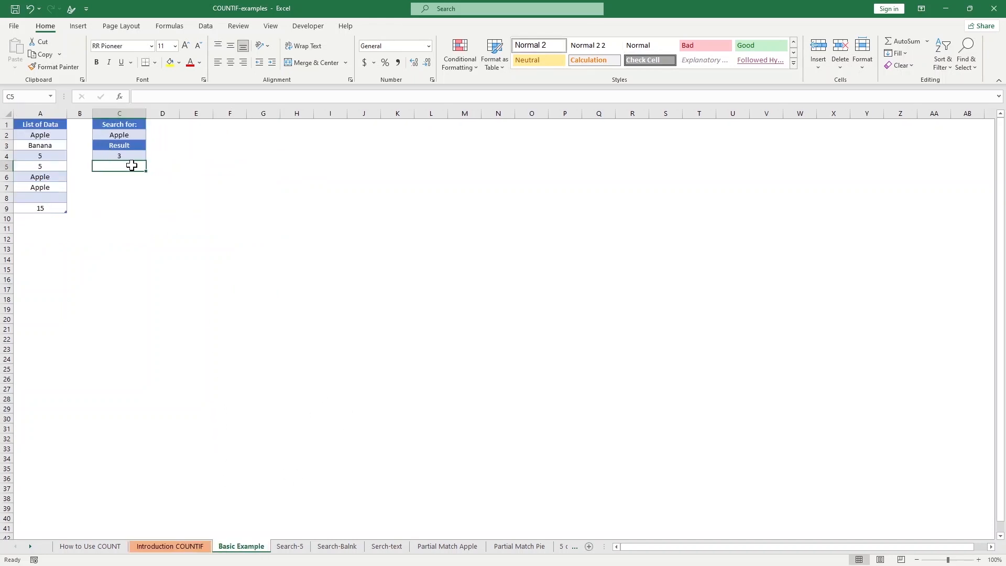
click(168, 176)
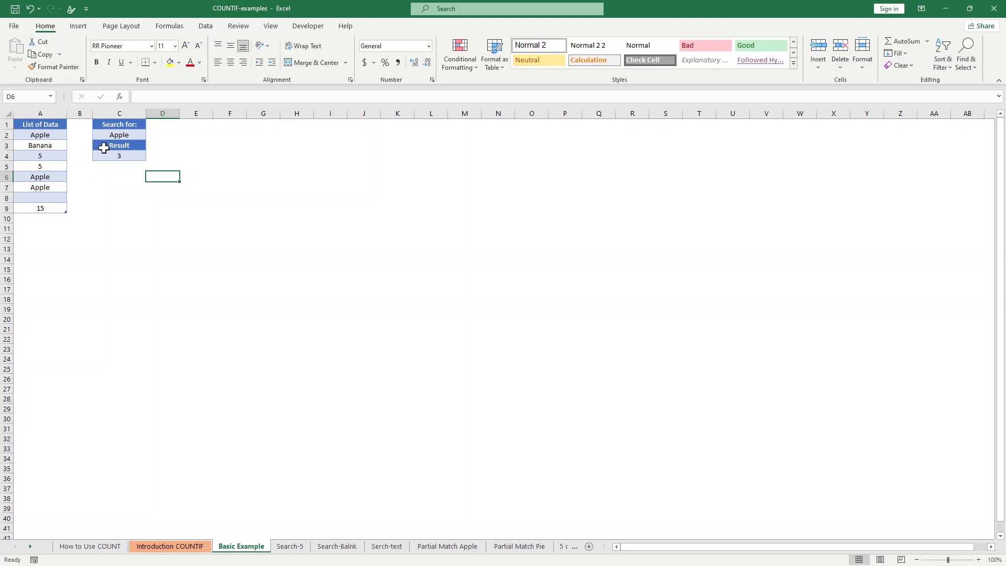
click(129, 155)
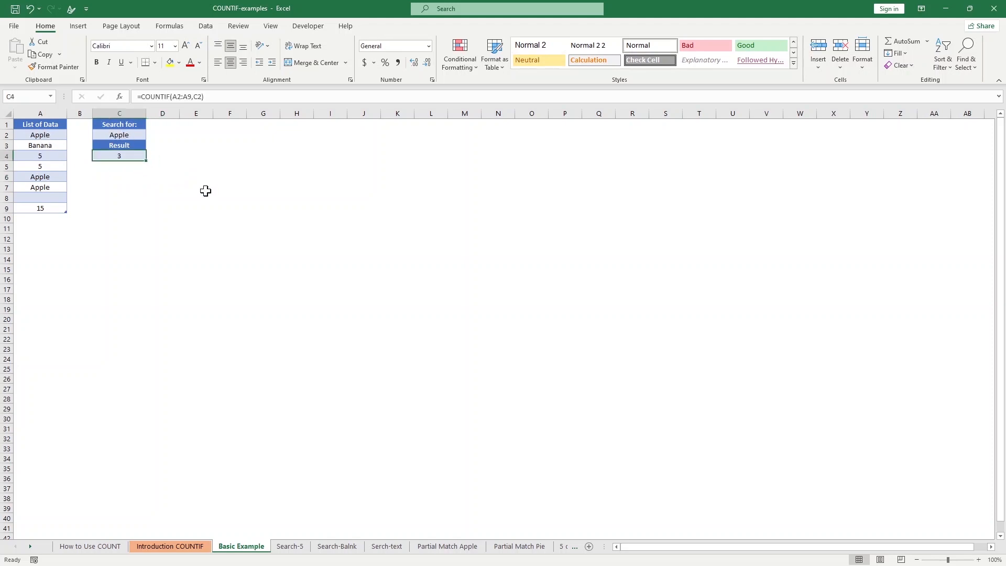
click(231, 197)
click(131, 156)
key(Delete)
text(=countif()
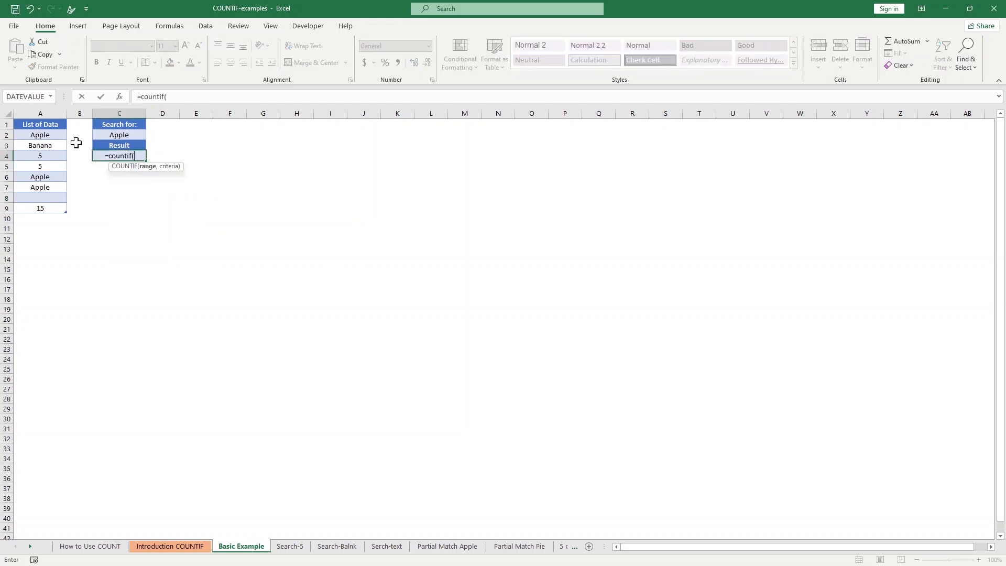
drag(49, 135, 54, 208)
text(,)
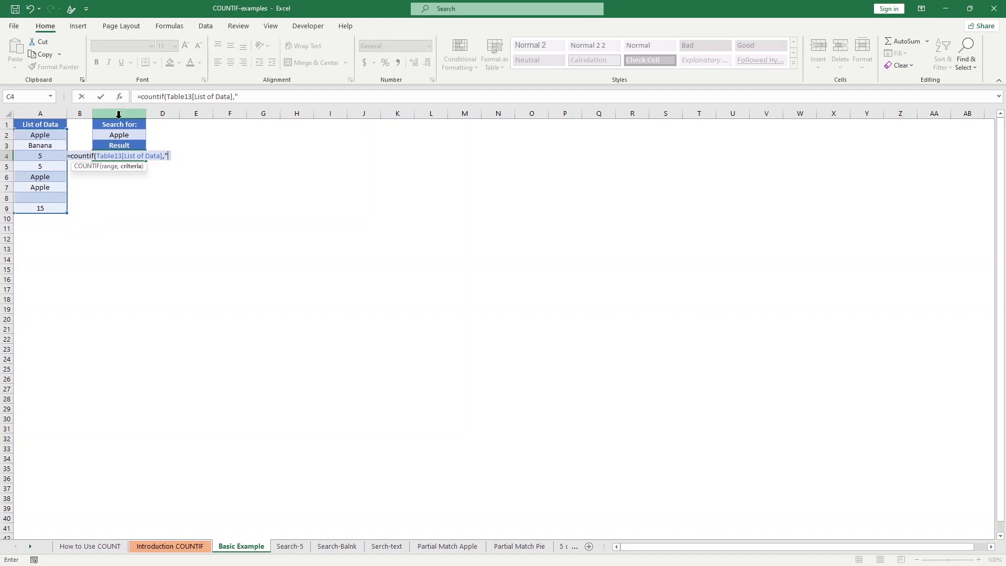
Correct the formula in C4 to =COUNTIF(A2:A9,C2) and set the search term in C2 to Banana.
click(49, 134)
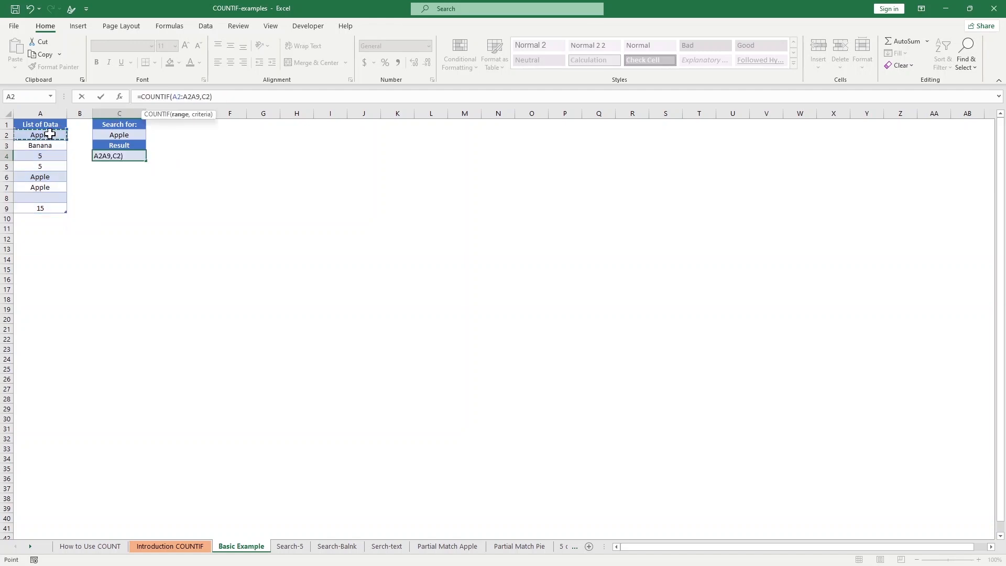
key(BackSpace)
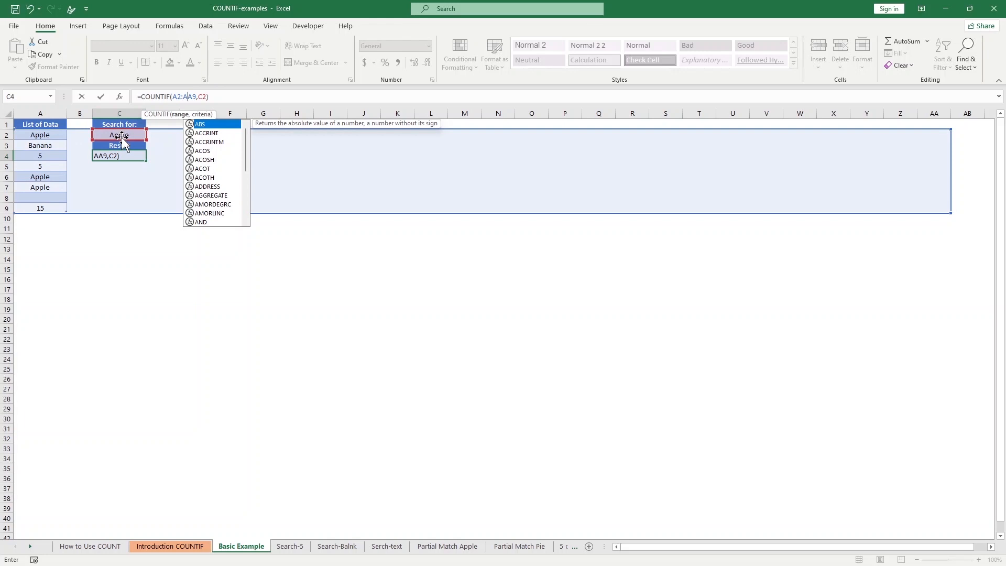
key(BackSpace)
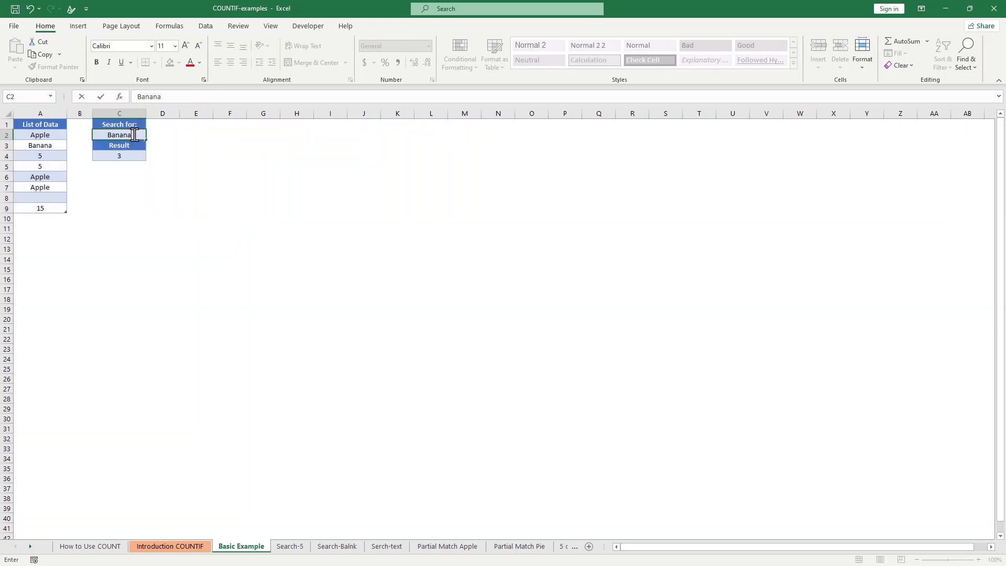
key(Return)
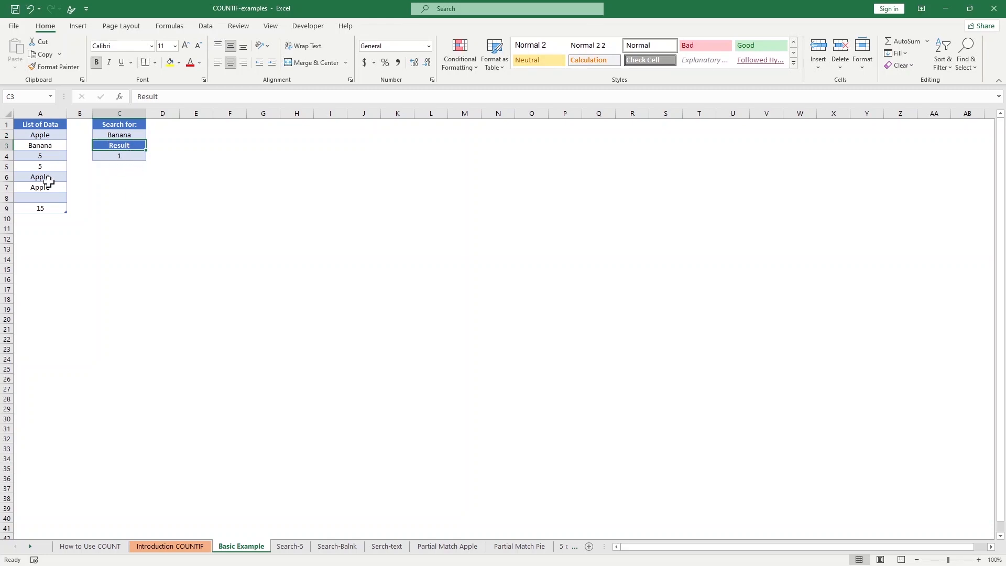
On the Search-5 sheet, examine the COUNTIF formula in C4 and the search value in C2.
click(290, 546)
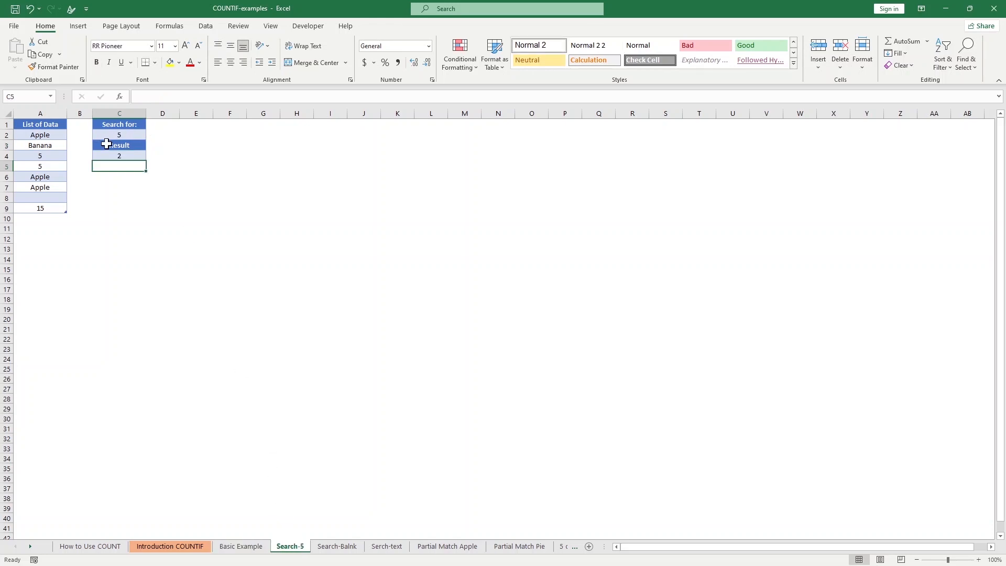
click(124, 156)
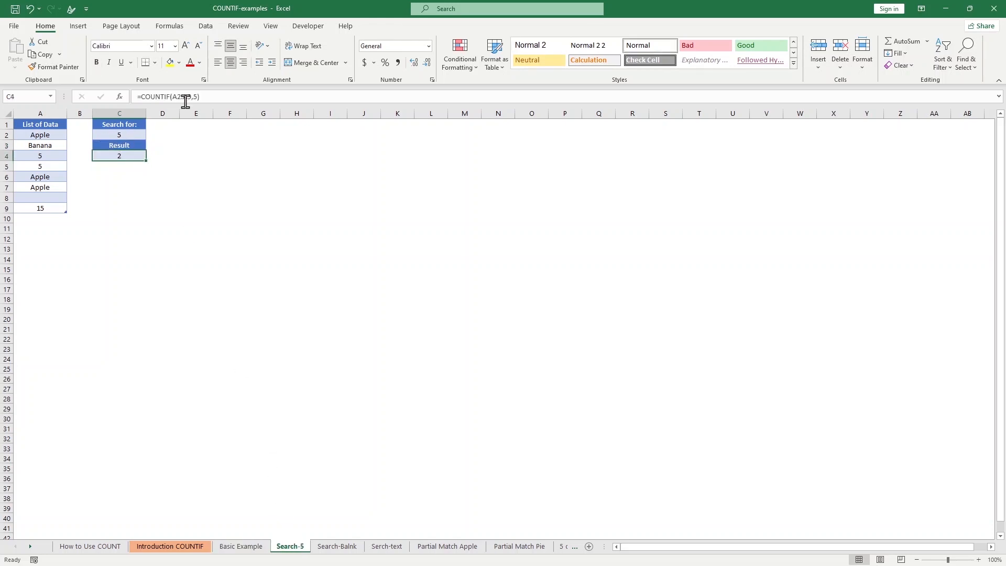
click(137, 132)
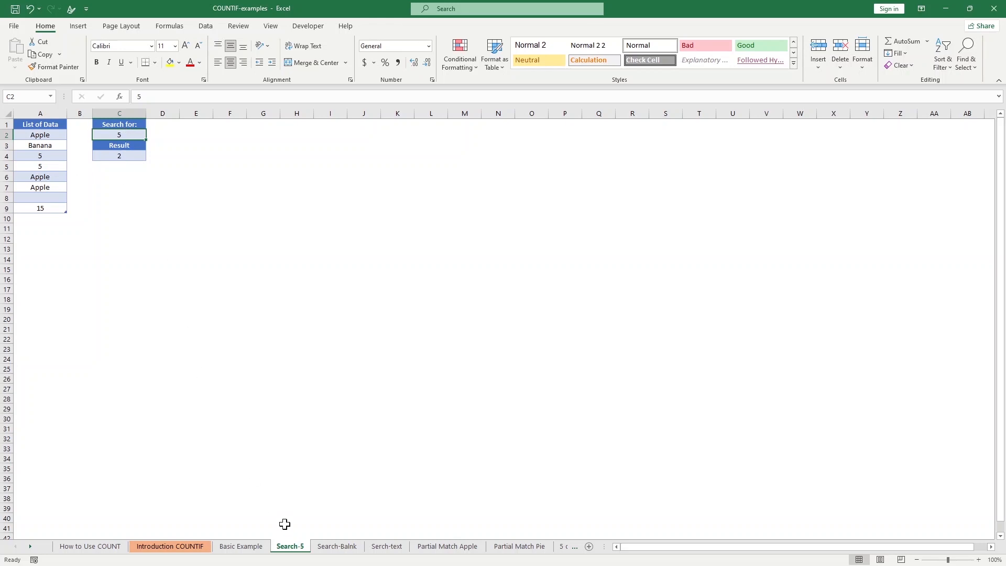
On the Search-Balnk sheet, clear the value in cell A5 of the data list.
click(336, 547)
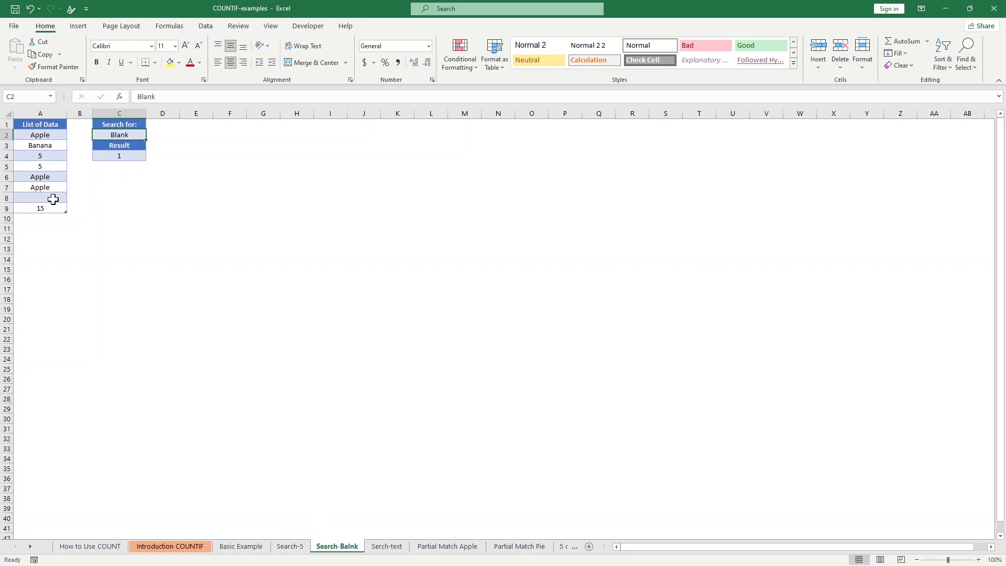
click(44, 166)
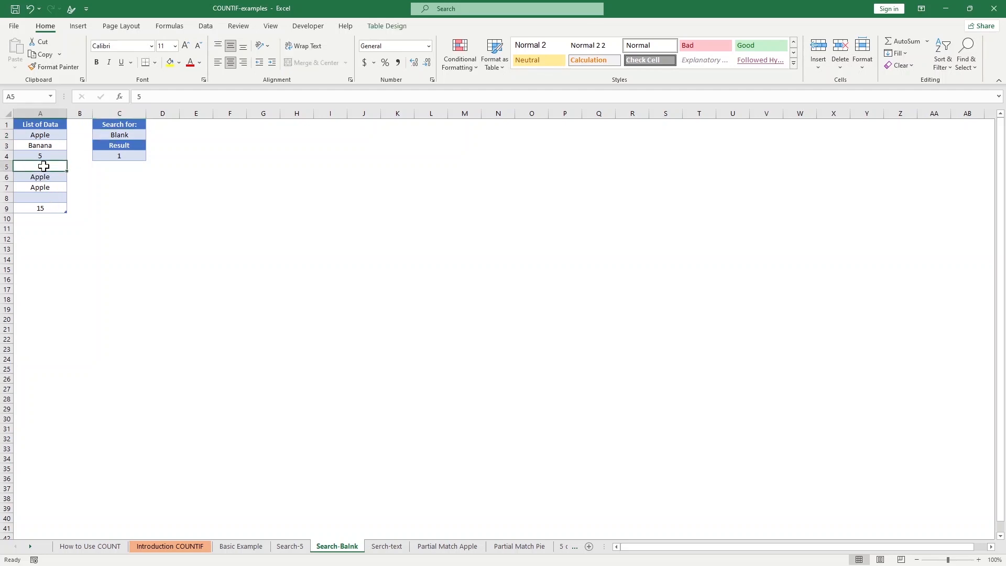
click(85, 210)
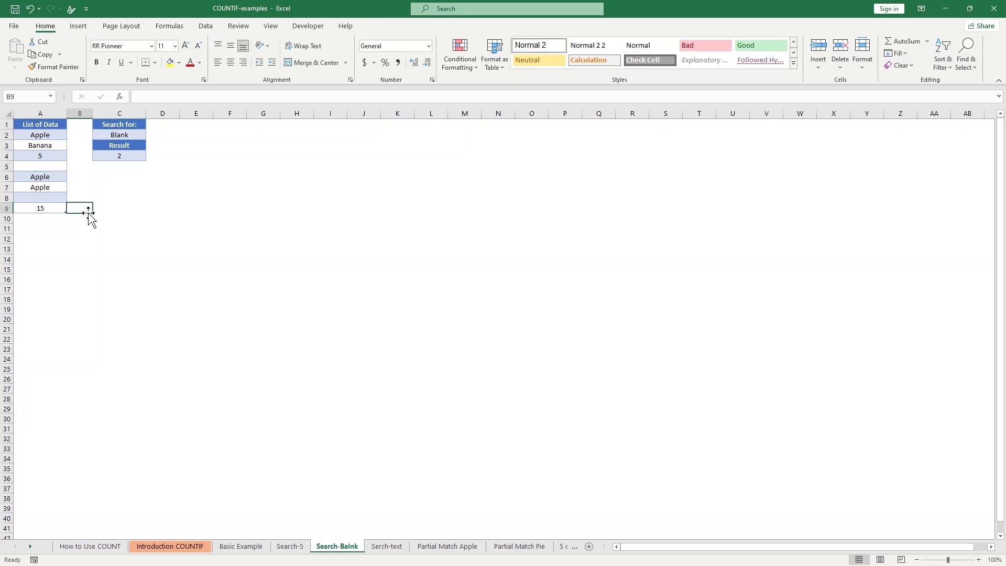
Try using the search cell as the criterion by changing the formula in C4 to =COUNTIF(A2:A9,C2).
click(125, 155)
click(170, 96)
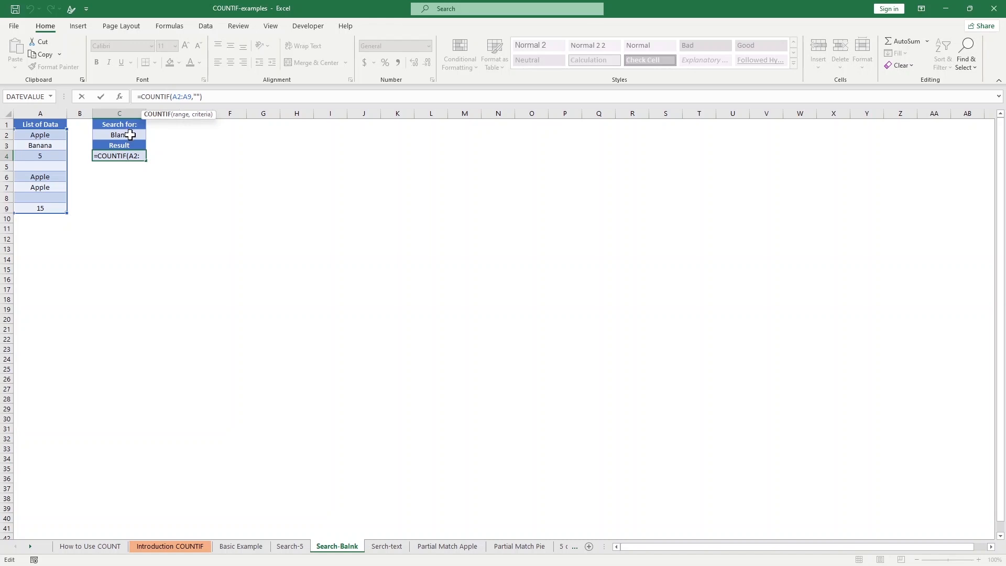
click(203, 97)
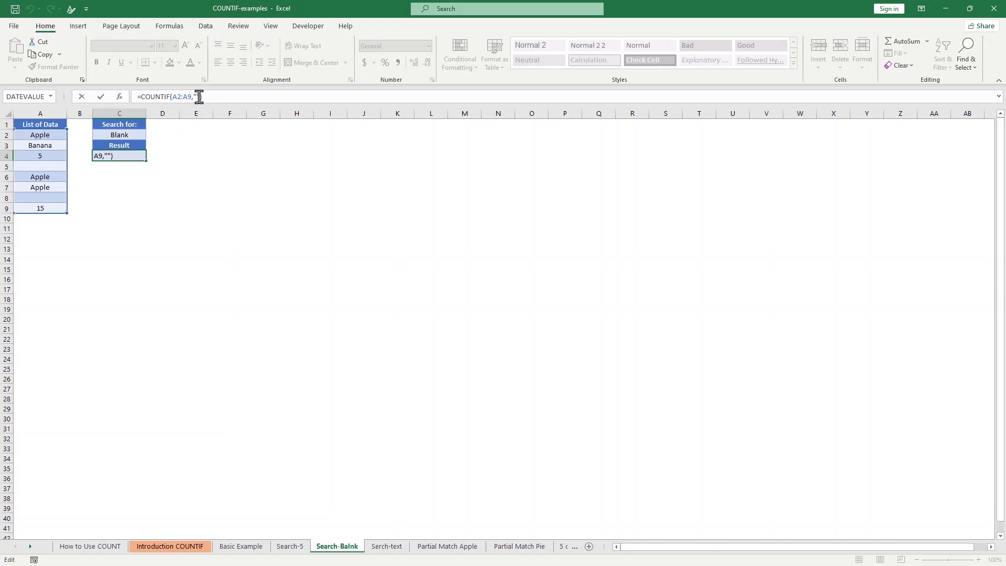
click(200, 97)
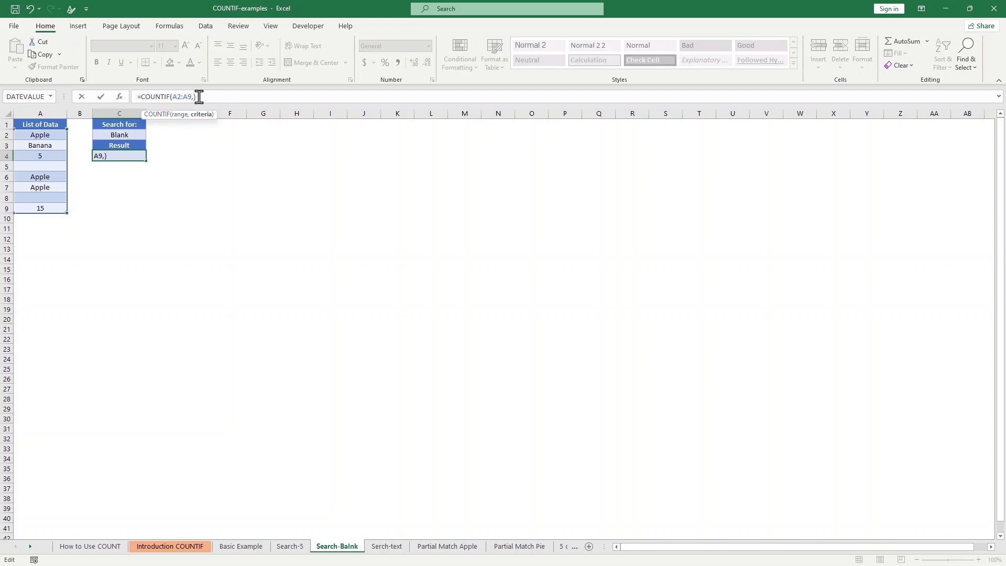
click(123, 135)
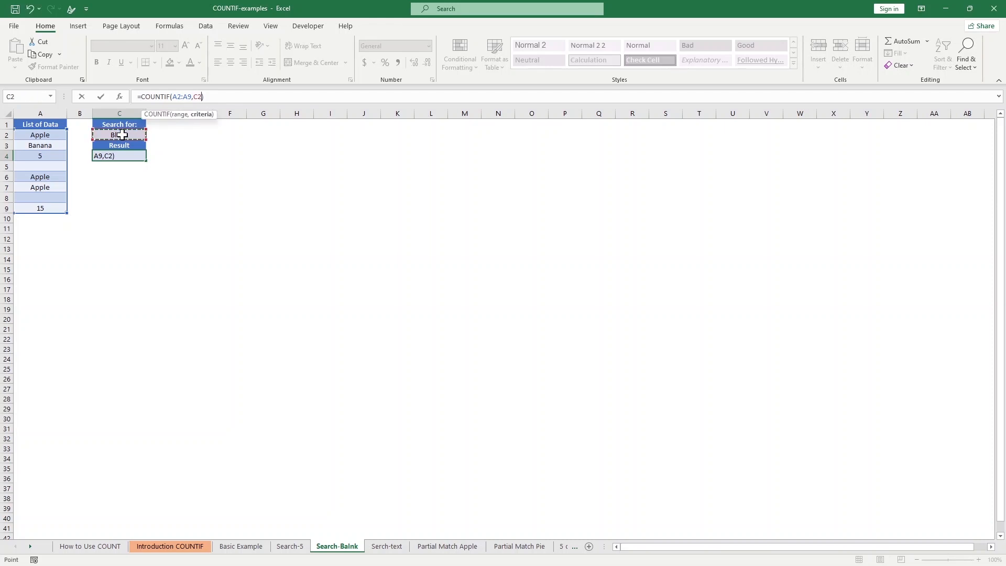
key(Return)
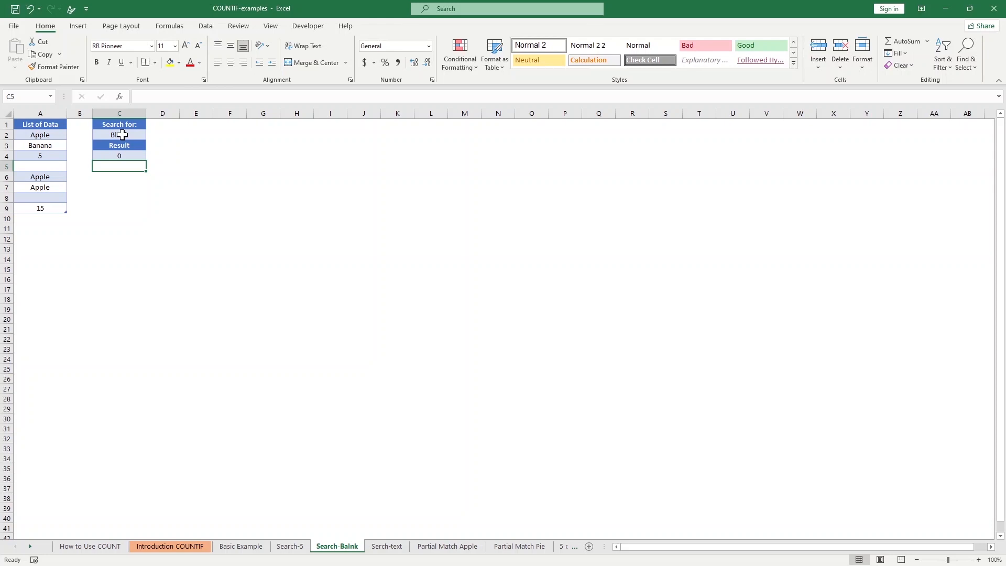
Clear the search term in cell C2.
click(123, 136)
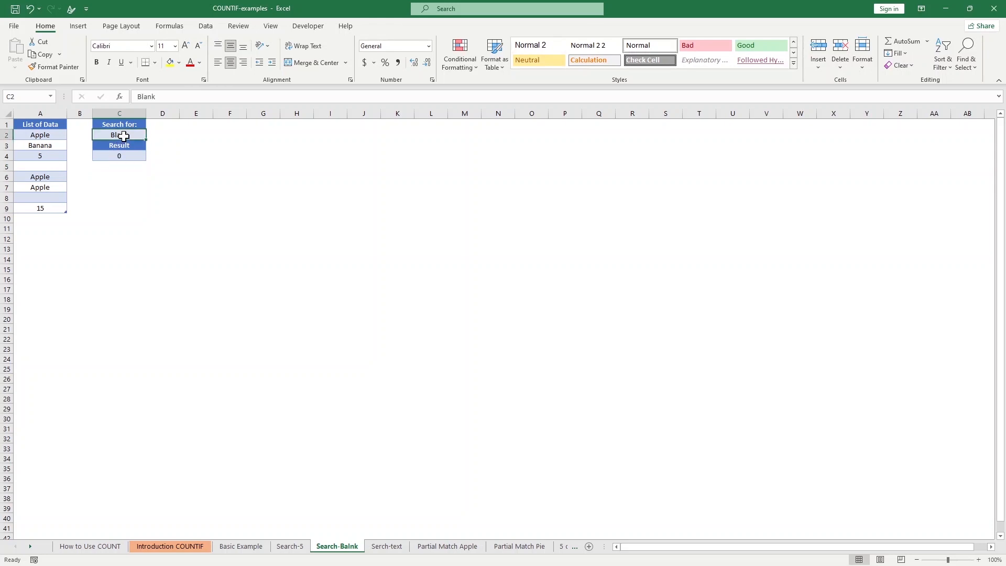
key(Delete)
click(131, 176)
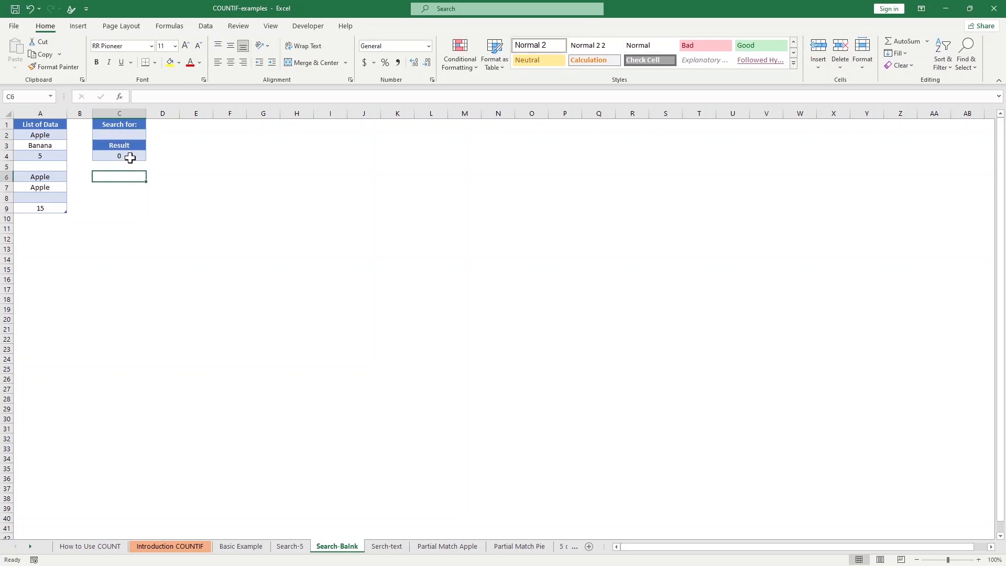
Change the formula in C4 to =COUNTIF(A2:A9,"") and enter Blank as the search term in C2.
click(129, 156)
click(203, 97)
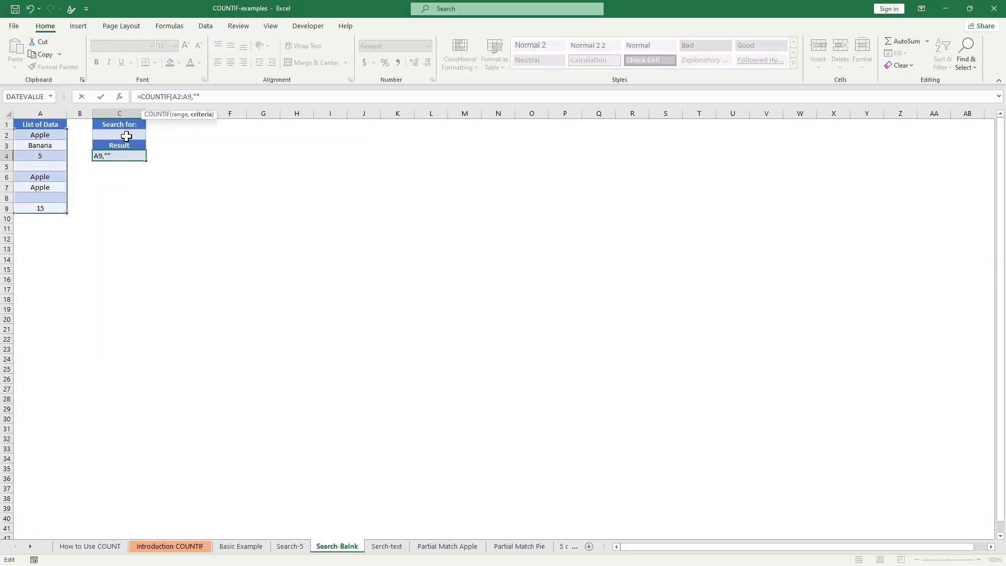
key(Return)
click(126, 136)
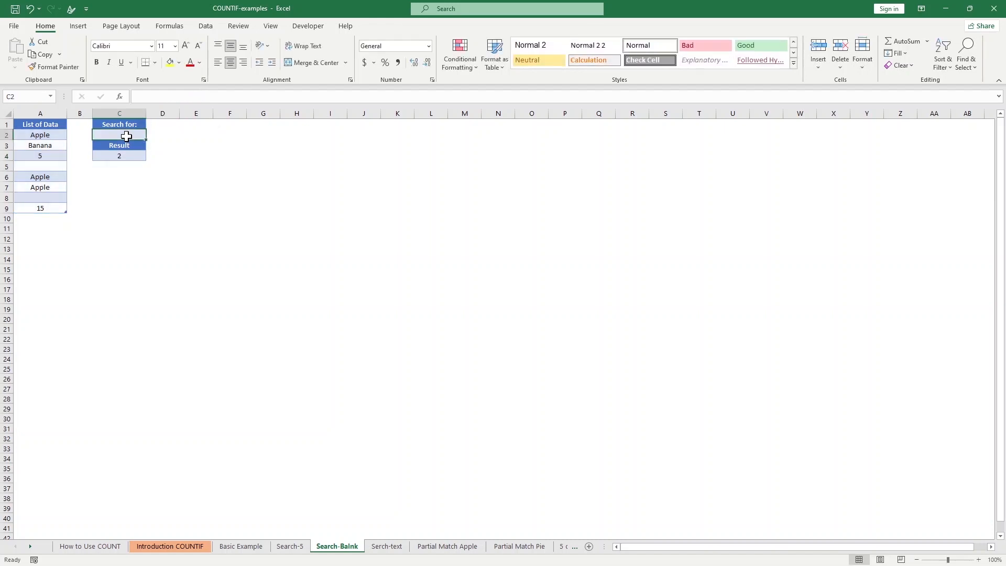
text(Blank)
click(162, 177)
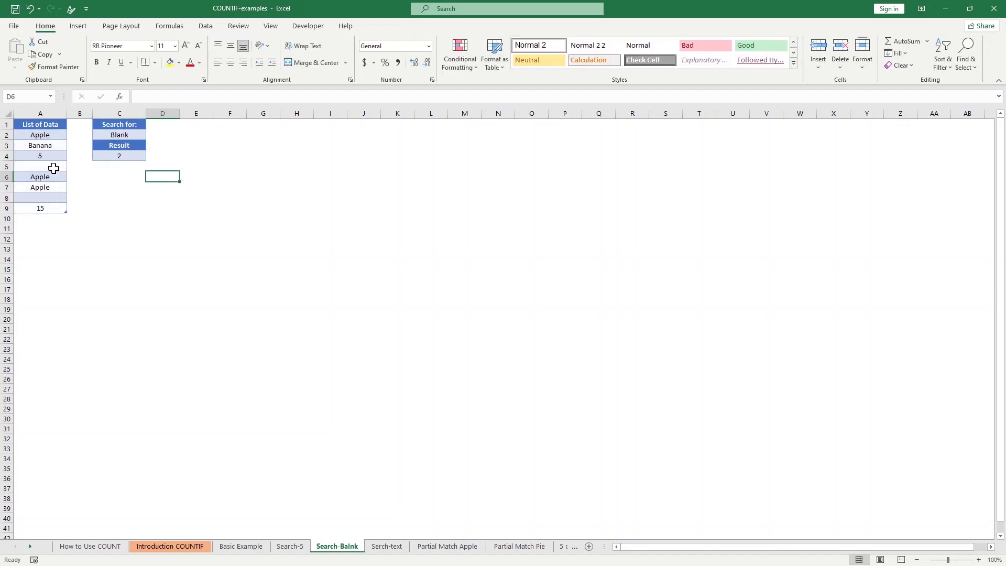
Clear the Apple entry in cell A7 of the data list.
click(46, 188)
key(Delete)
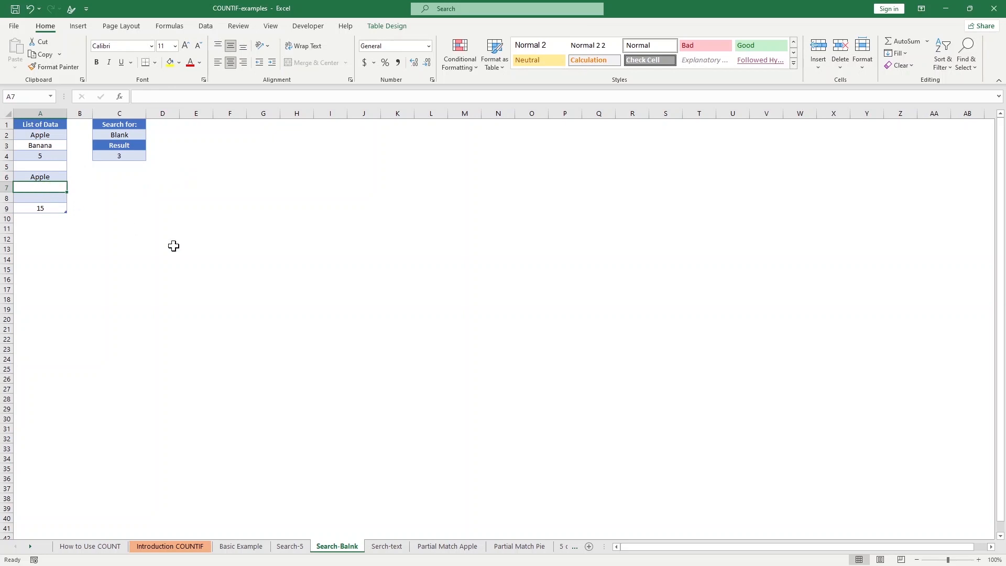
click(172, 246)
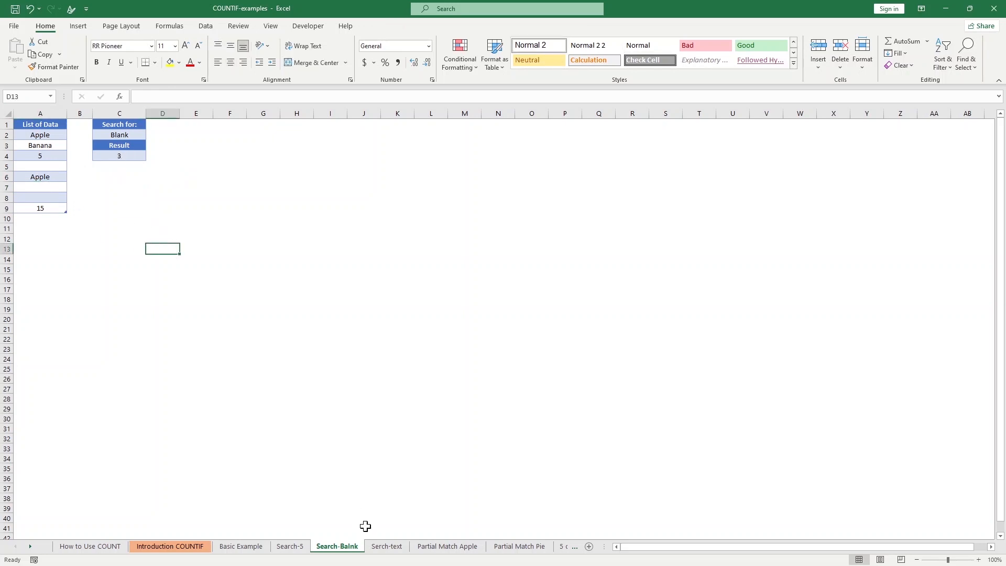
On the Serch-text sheet, examine the text-counting example and its search term in C2.
click(380, 546)
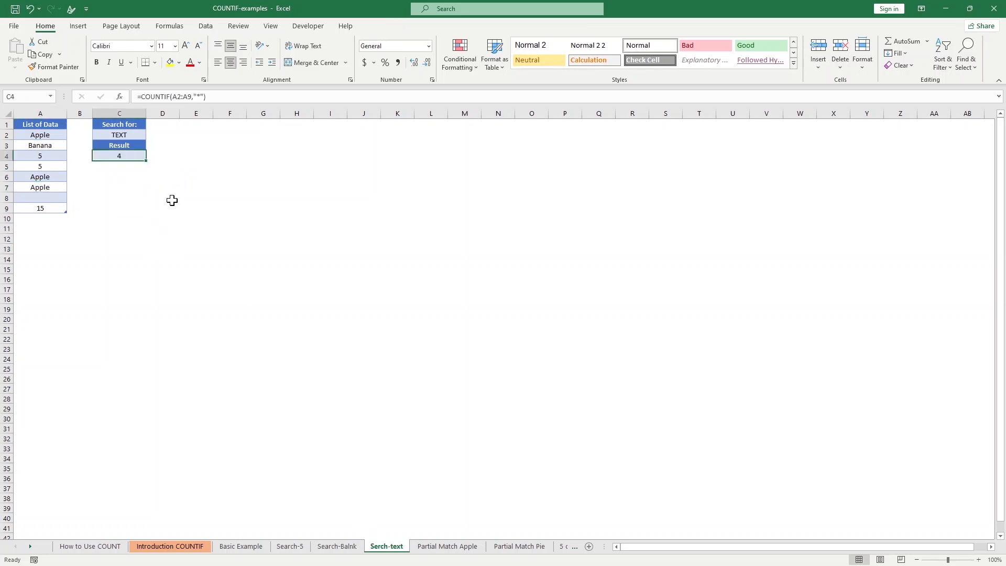
click(173, 226)
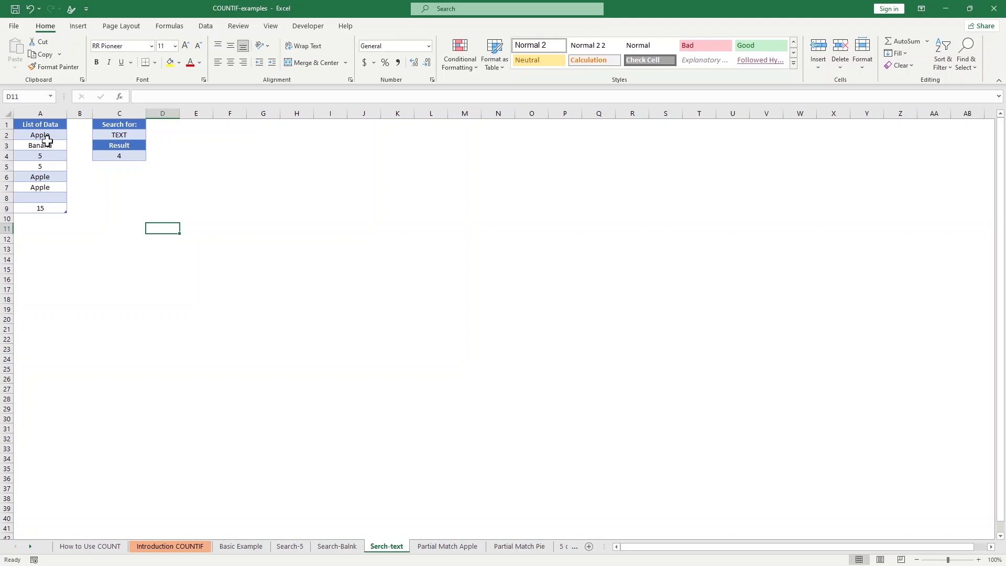
click(119, 136)
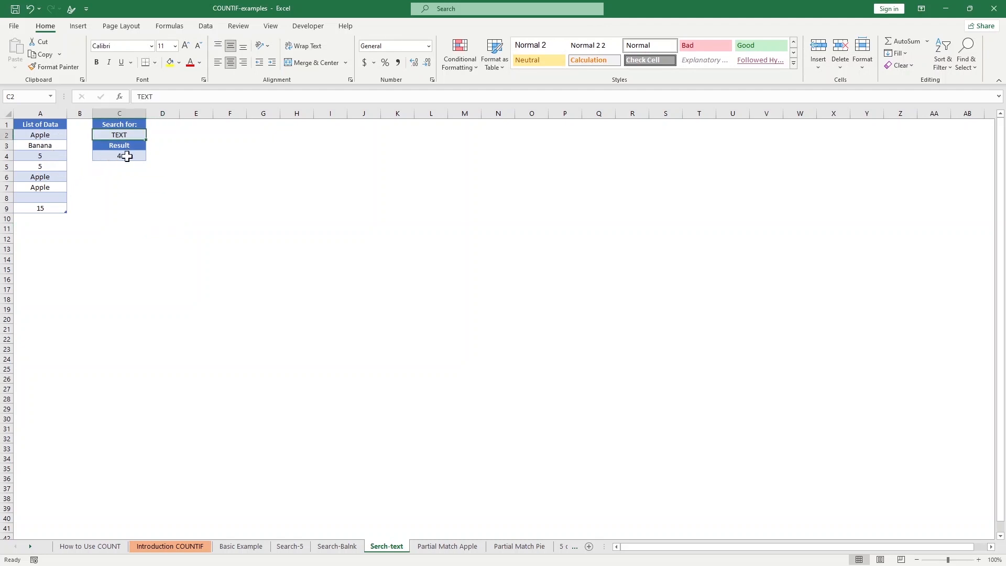
Enter =COUNTIF(A2:A9,"*") in cell C6 to count the text entries in the data list.
click(136, 174)
text(=COUNTIF()
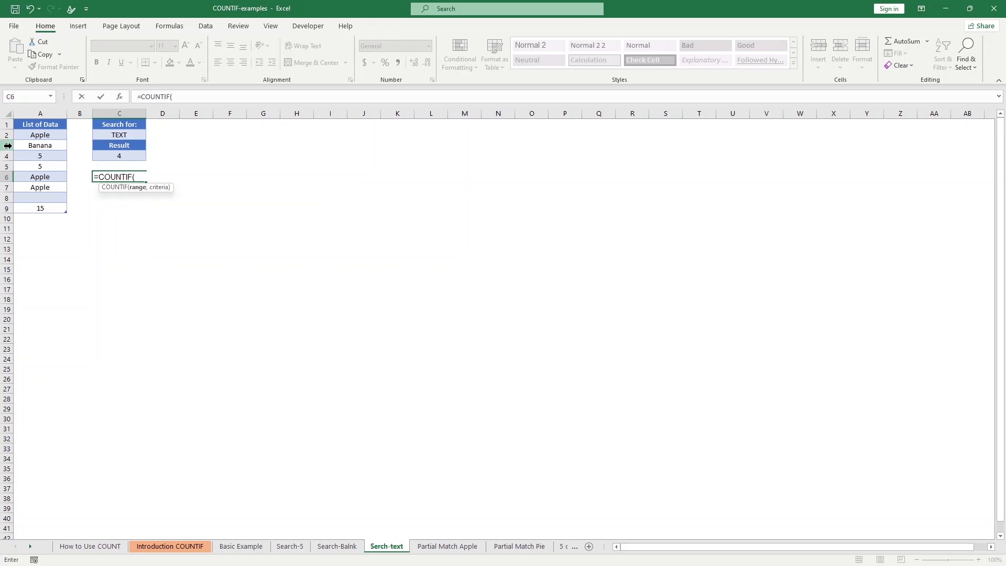
drag(38, 135, 63, 213)
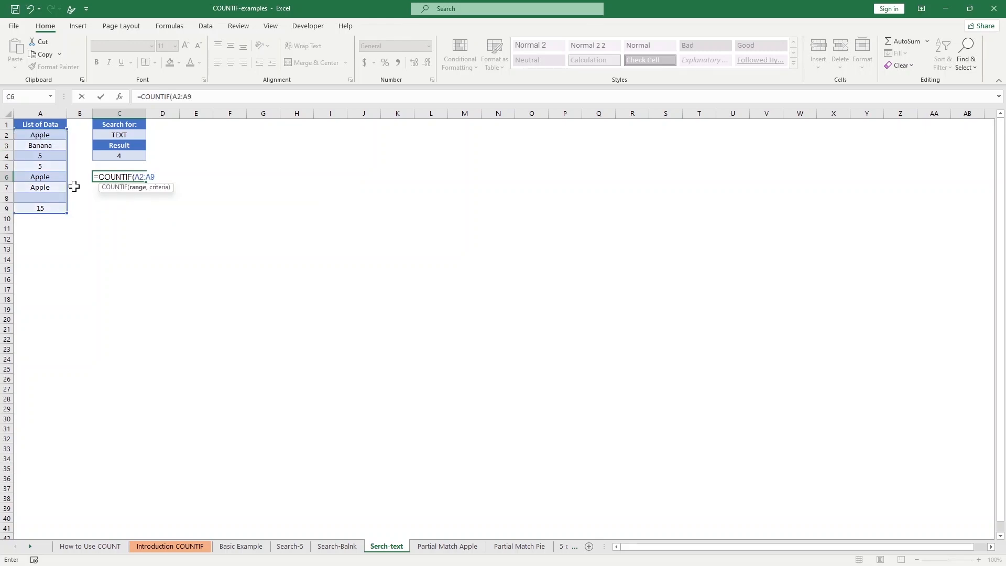
text(,"*"))
key(Return)
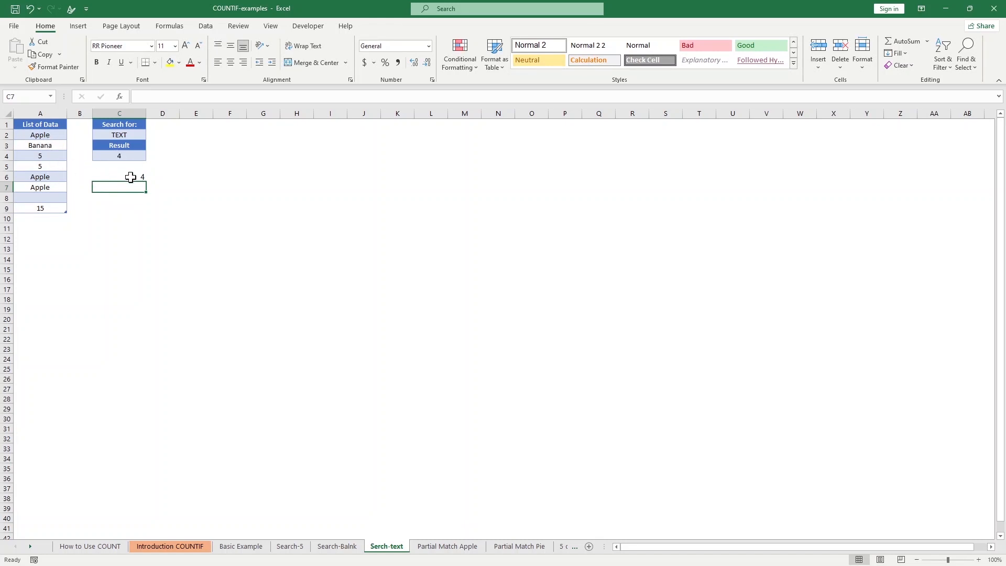
Clear the Apple entry in cell A6 of the data list.
click(133, 177)
click(57, 175)
key(BackSpace)
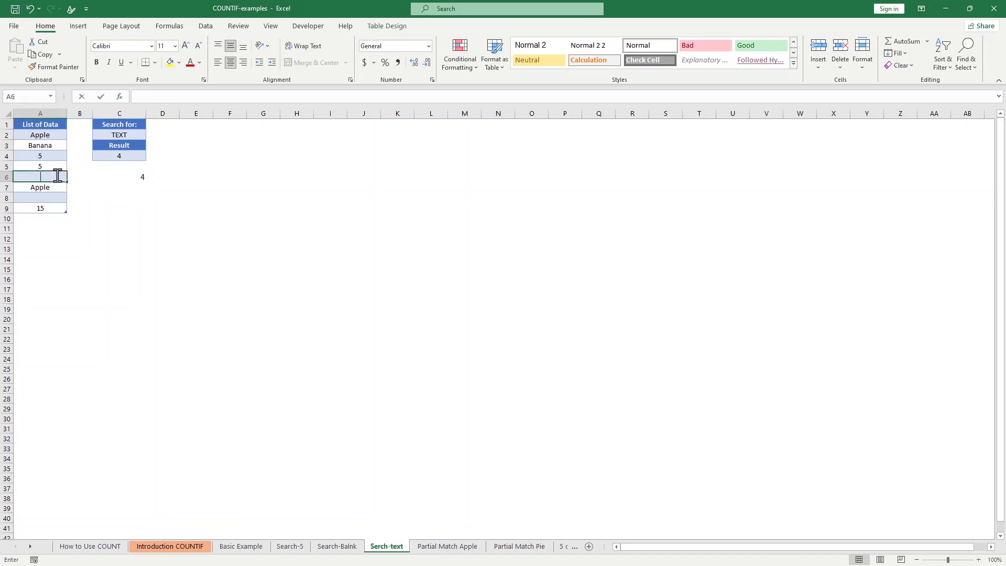
click(166, 237)
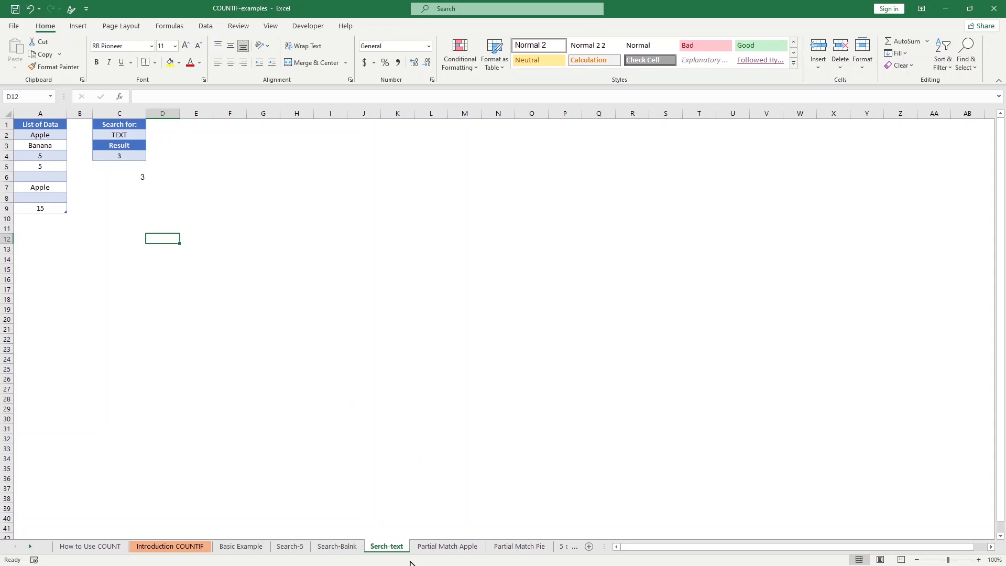
Examine the wildcard COUNTIF formulas in C2 on the Partial Match Apple and Partial Match Pie sheets.
click(431, 548)
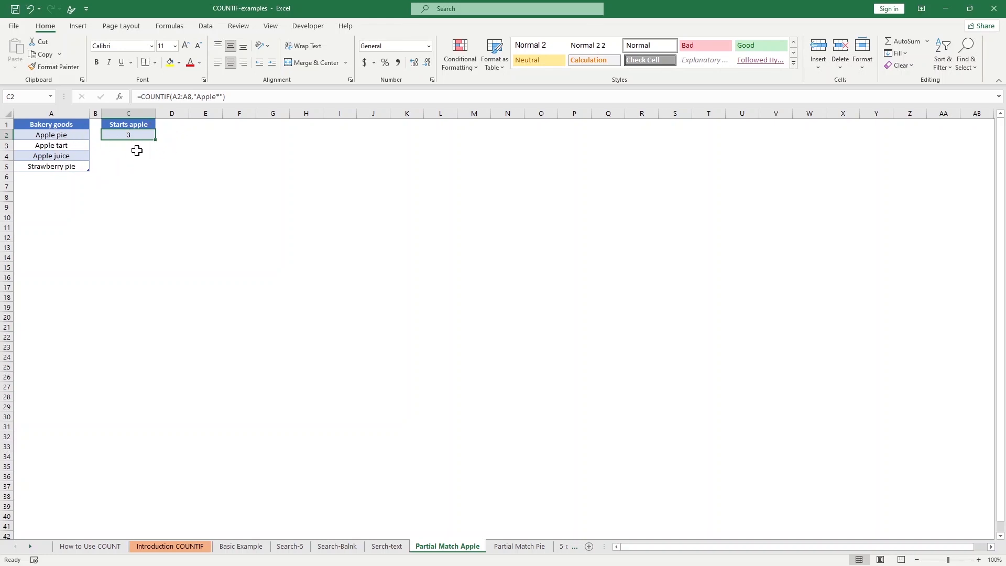
click(197, 96)
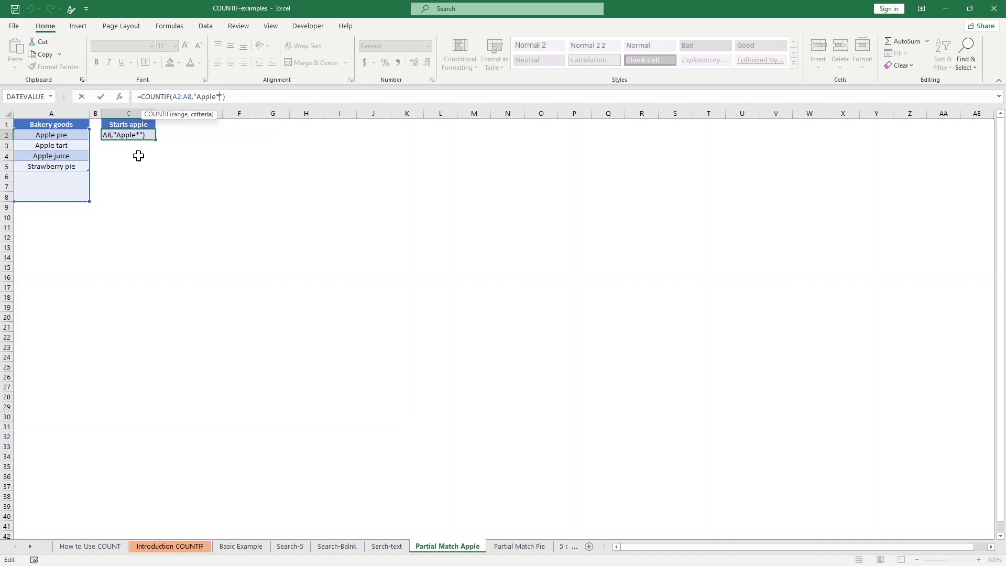
key(Return)
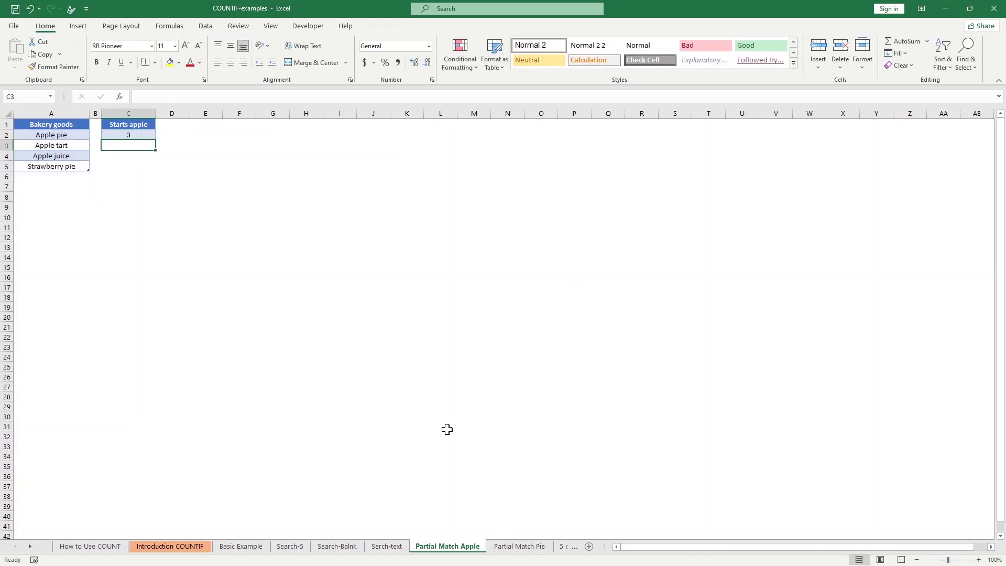
click(522, 547)
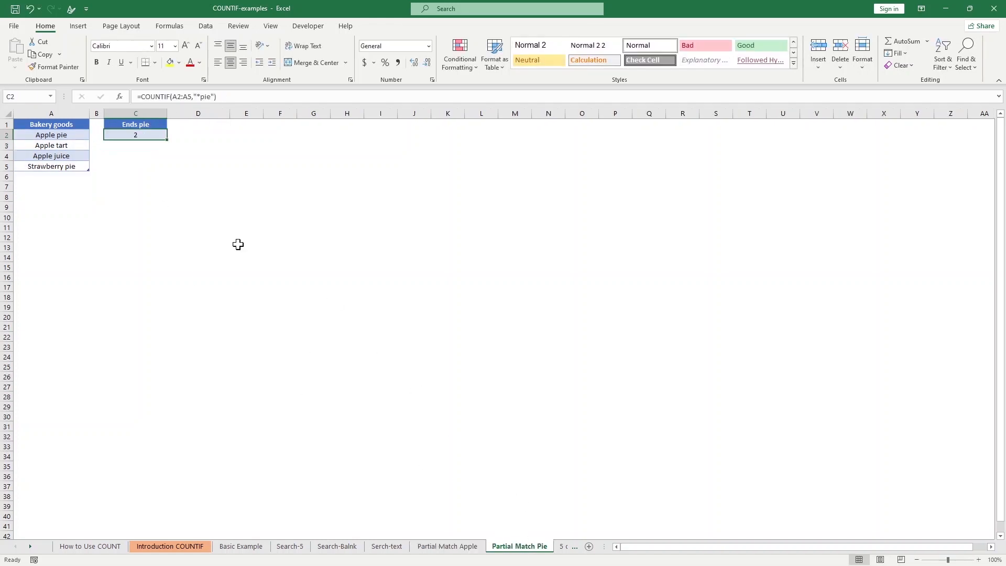
click(213, 96)
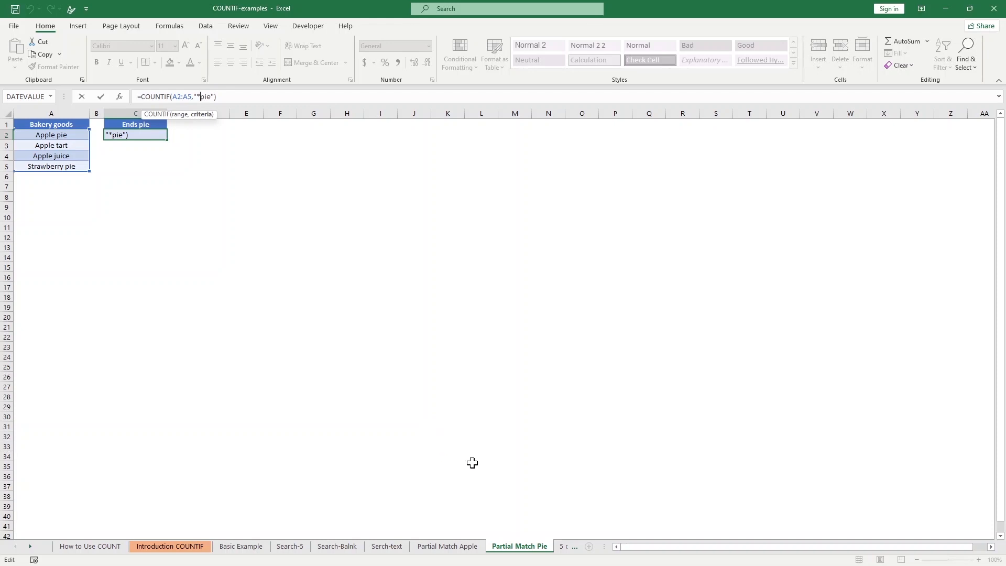
On Sheet3, enter =DCOUNT(A1:D9,D1,G12:J13) in the Result cell K13.
click(565, 546)
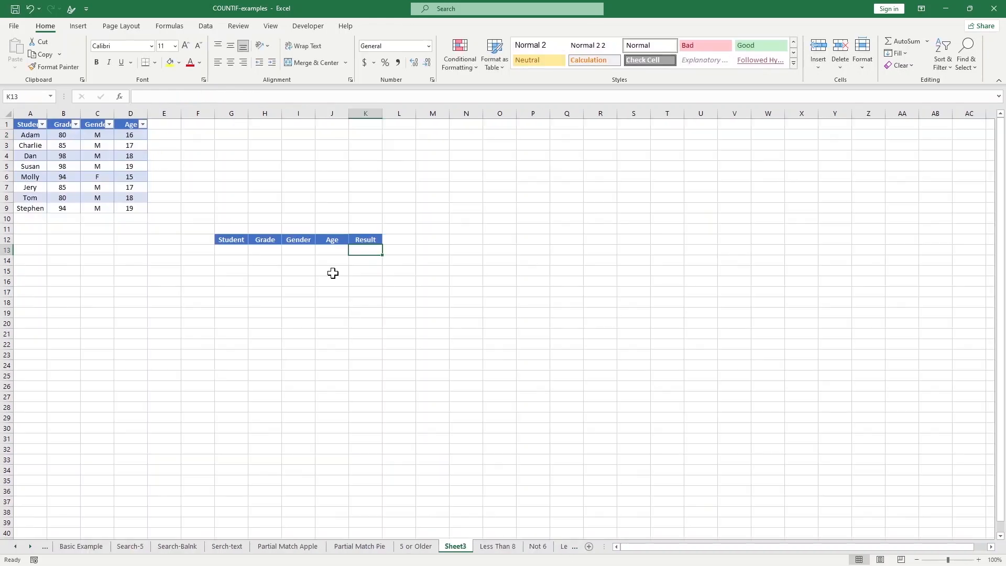
click(329, 304)
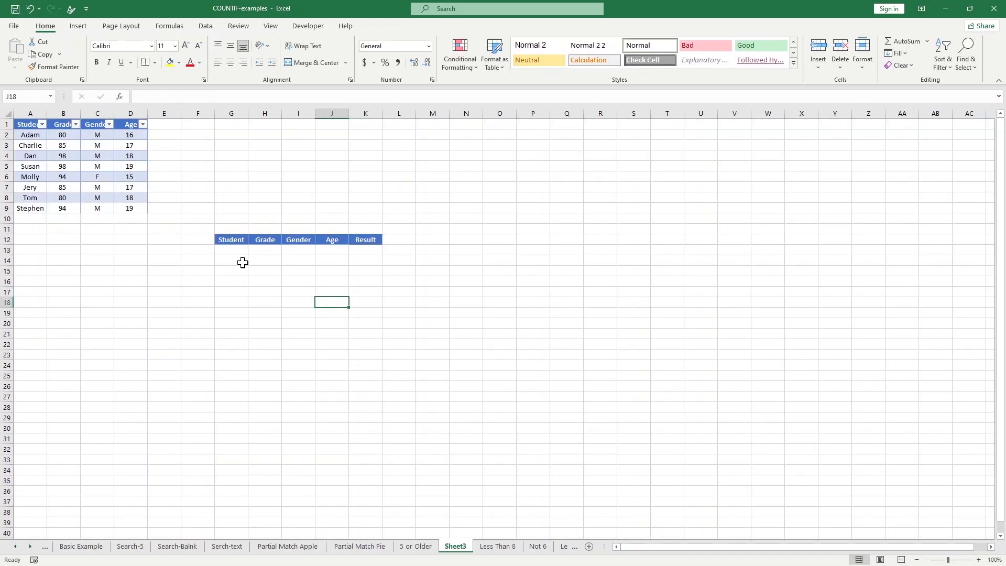
click(366, 249)
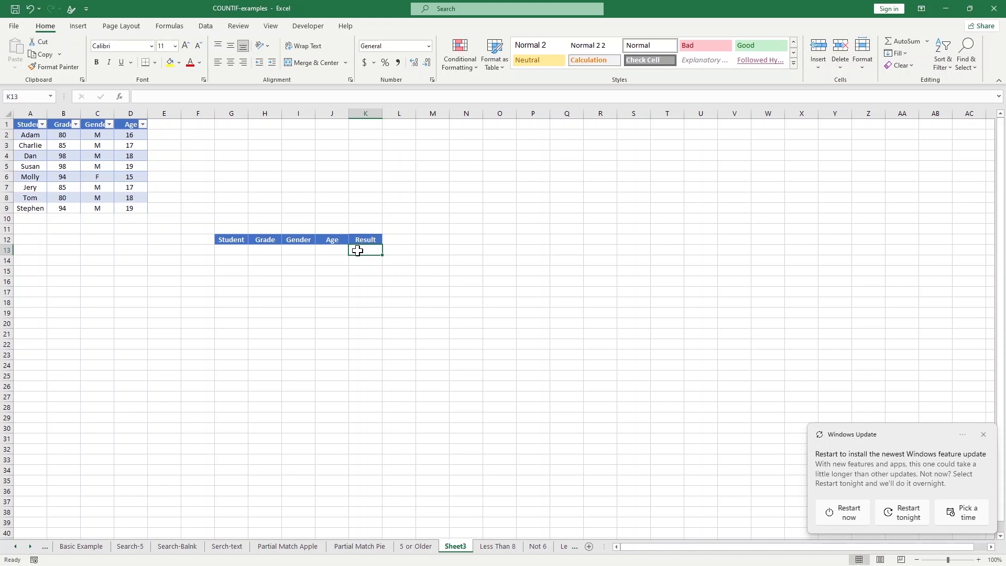
text(=DEC)
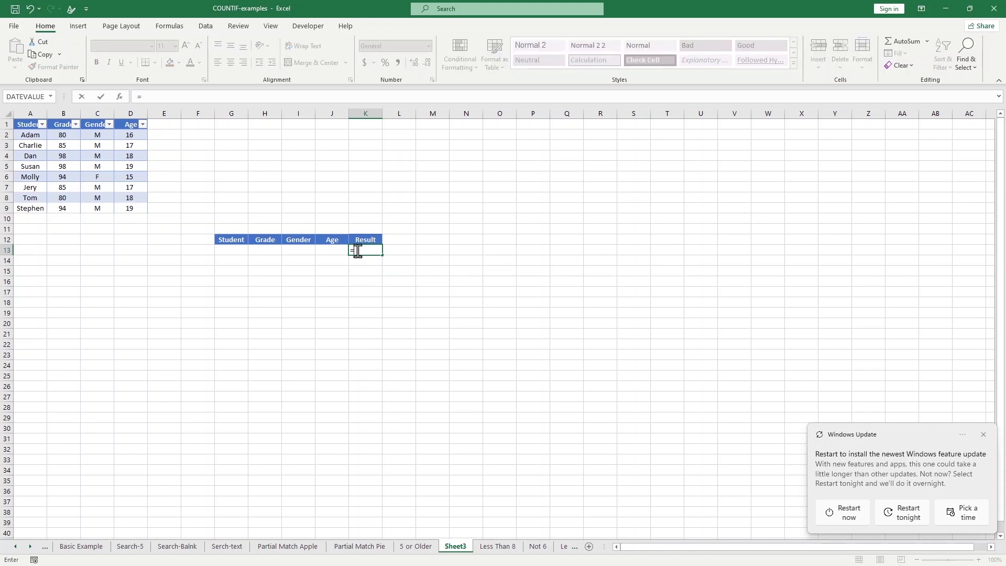
key(BackSpace)
key(BackSpace)
text(COUNT()
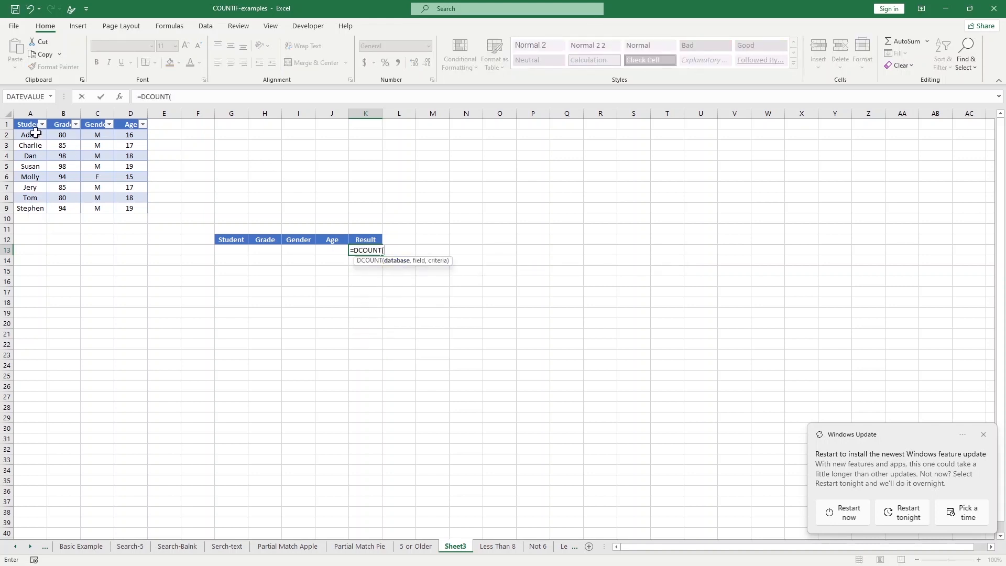
drag(27, 126, 146, 210)
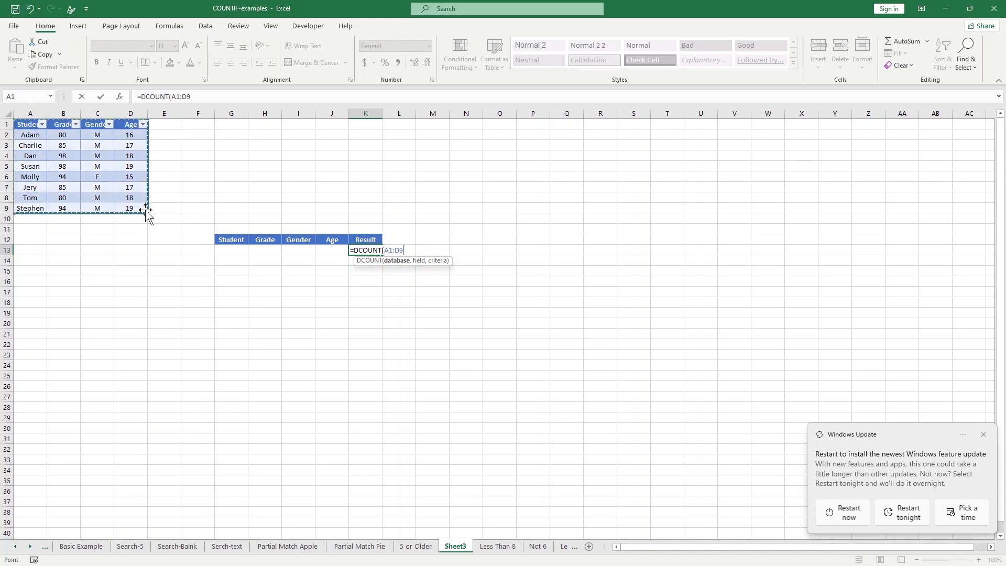
text(,)
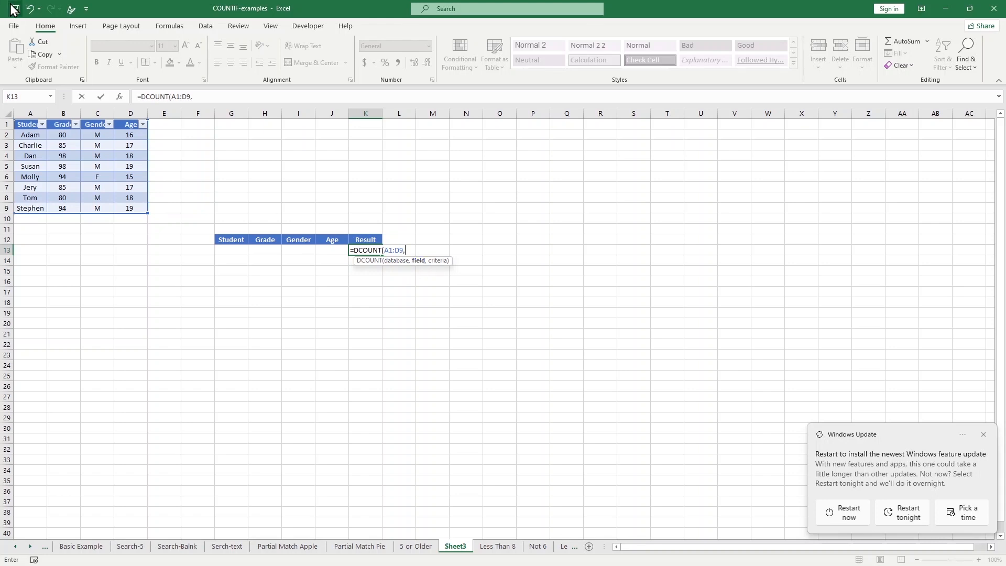
click(234, 241)
click(129, 124)
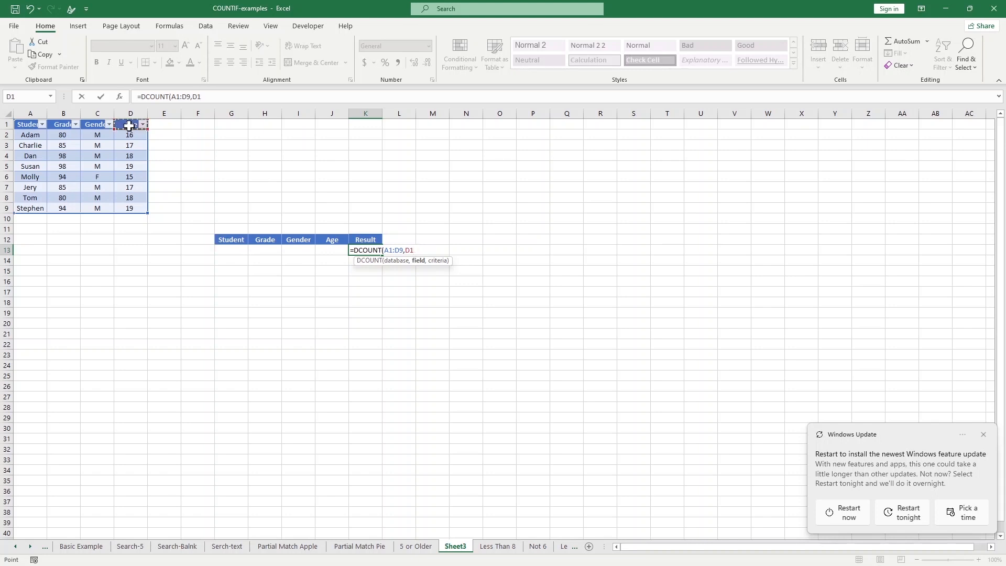
text(,)
drag(231, 240, 333, 254)
text())
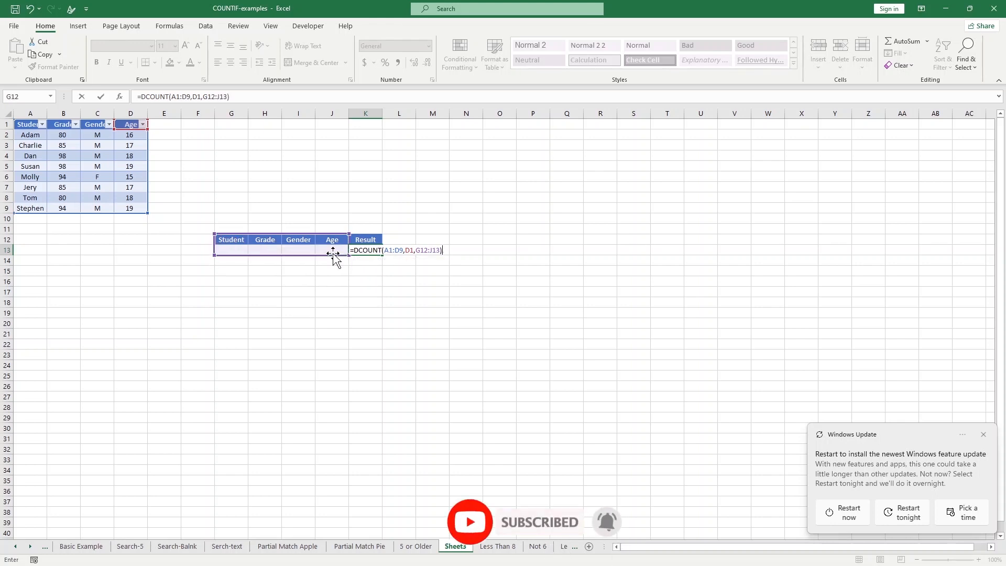
key(Return)
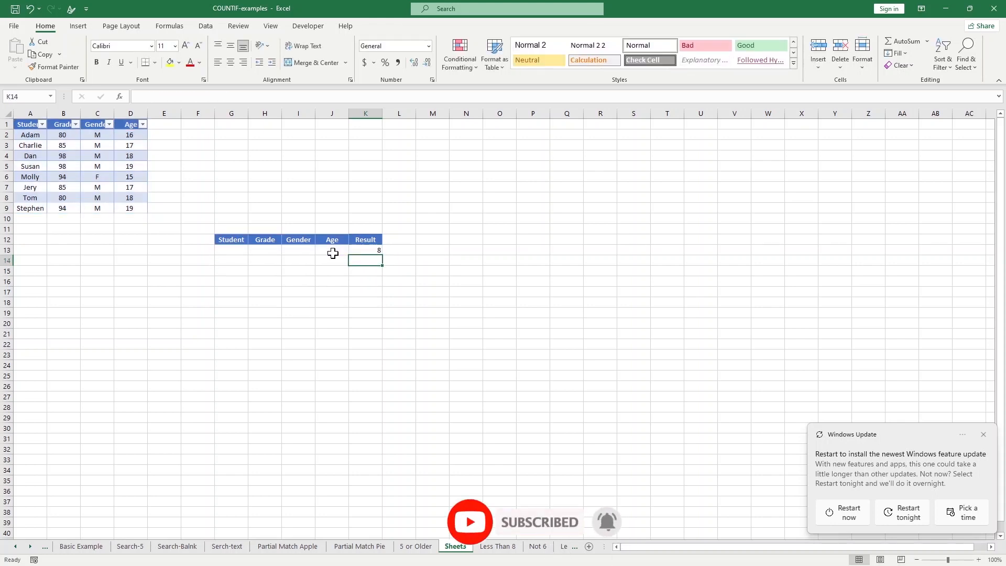
click(363, 250)
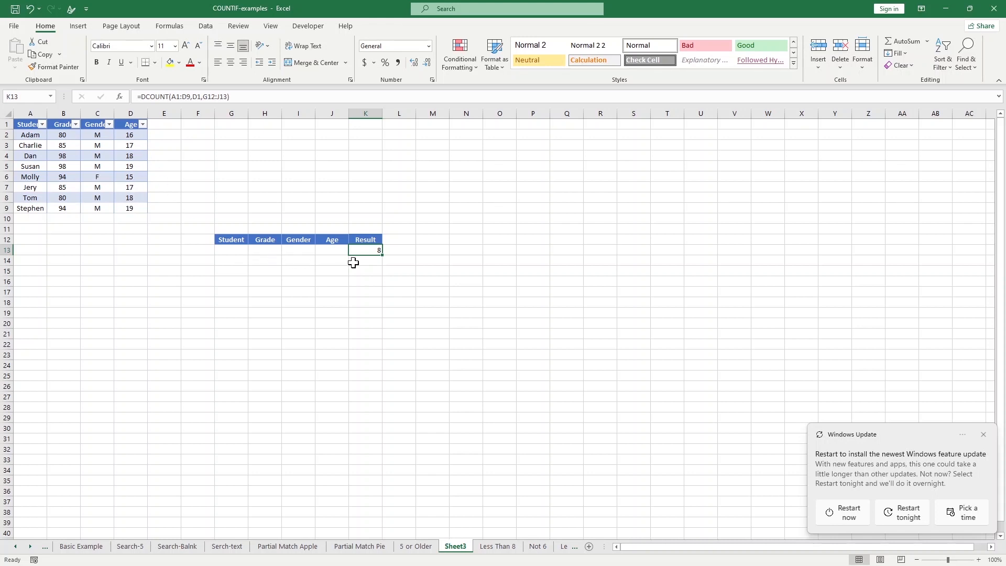
Set the Grade criterion in cell H13 to 85.
click(262, 252)
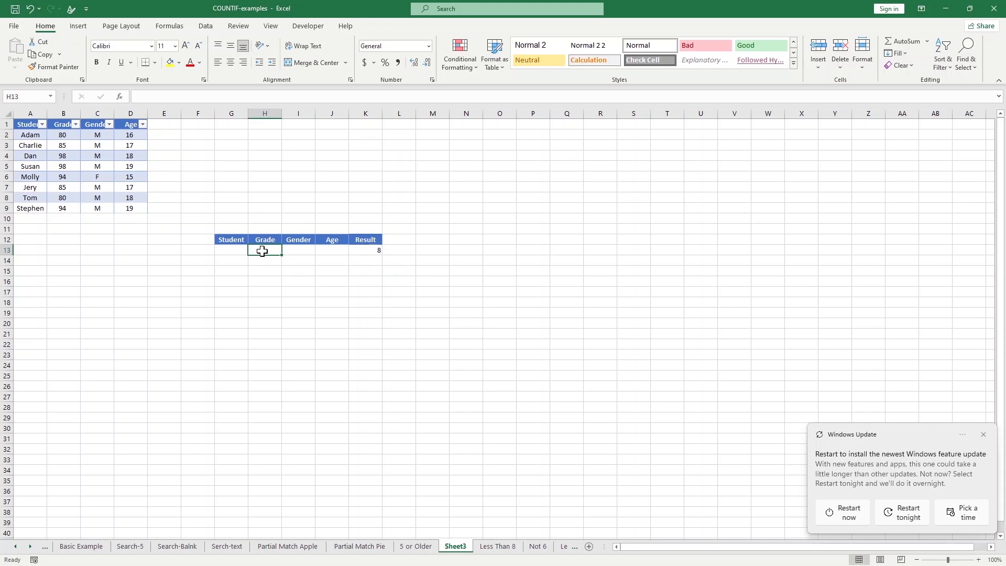
text(85)
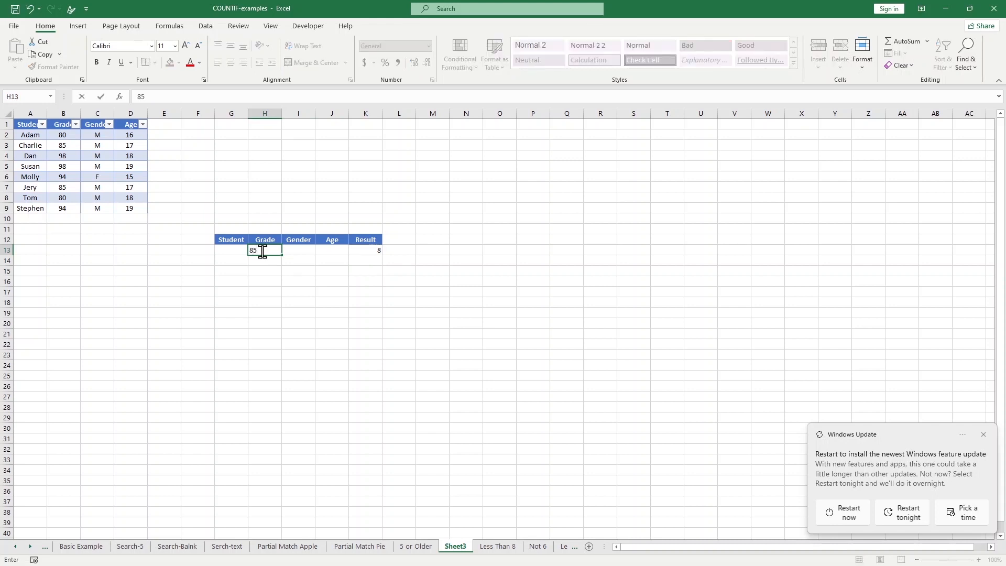
key(Return)
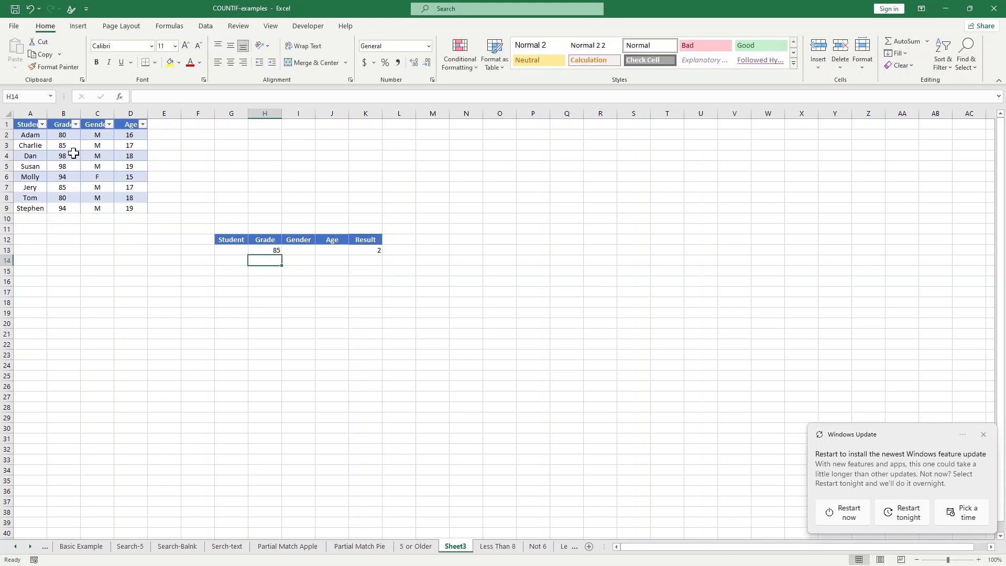
Enter M as the Gender criterion in cell I13.
click(297, 252)
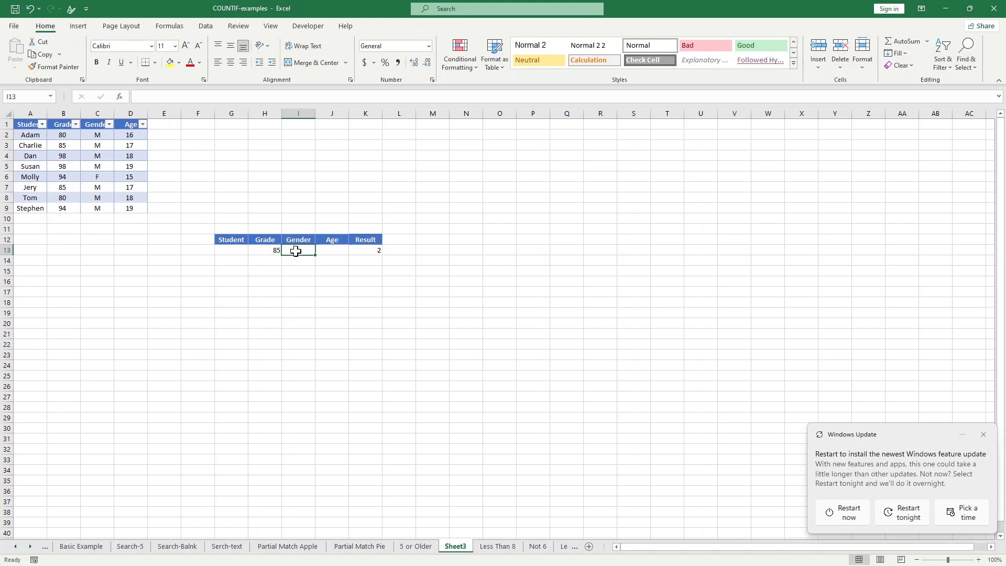
text(M)
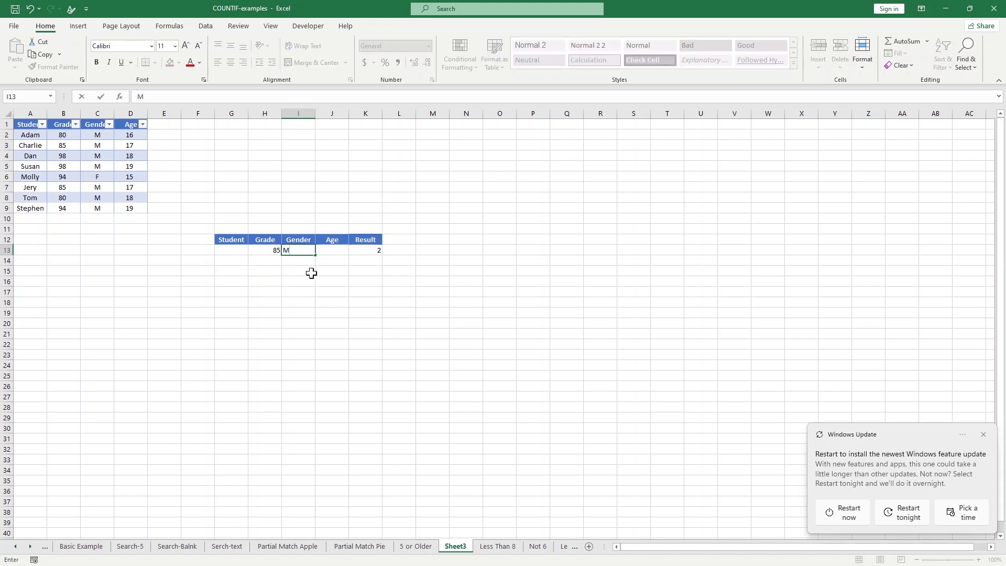
click(310, 271)
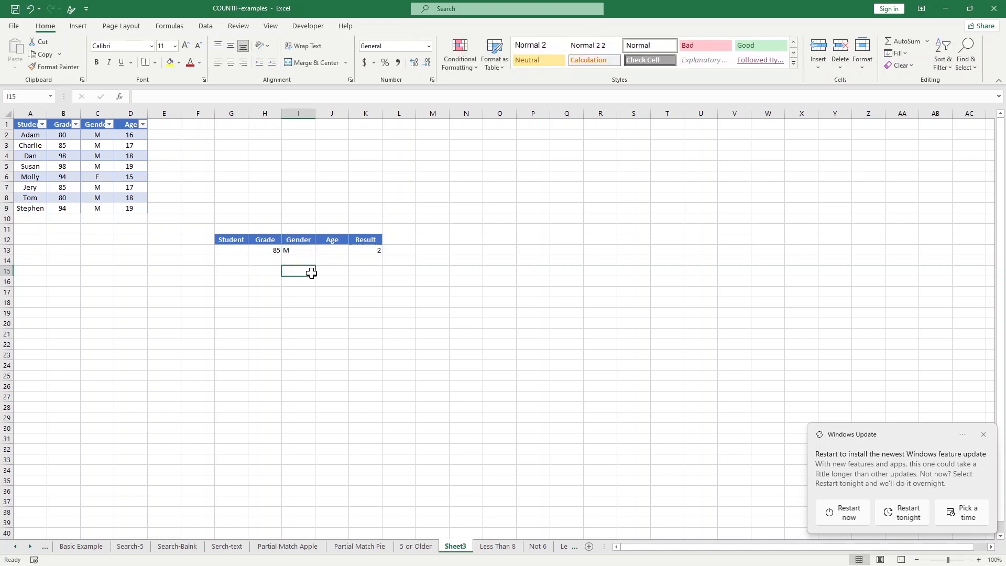
Change the Gender criterion in I13 to F and select the DCOUNT result in K13.
click(291, 251)
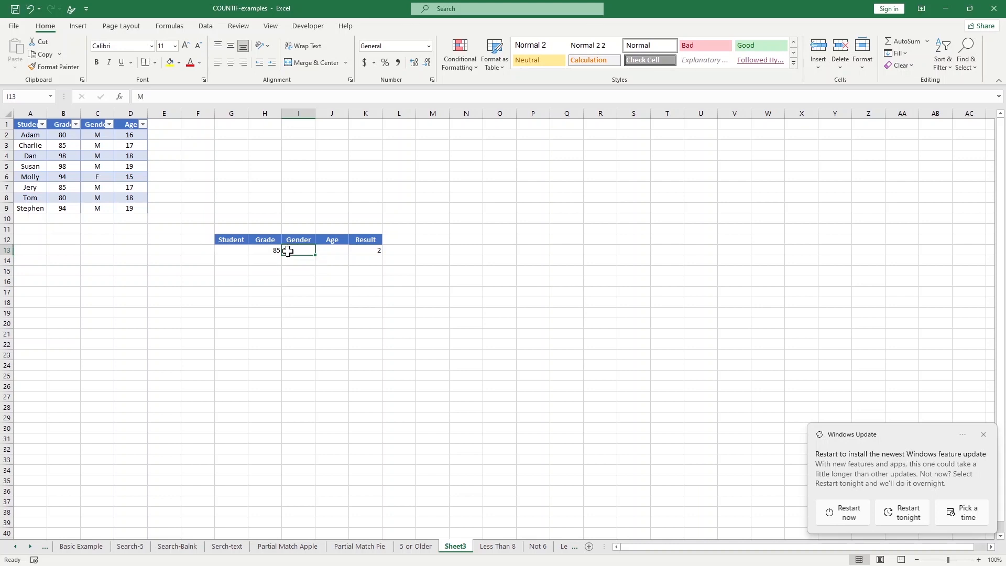
key(BackSpace)
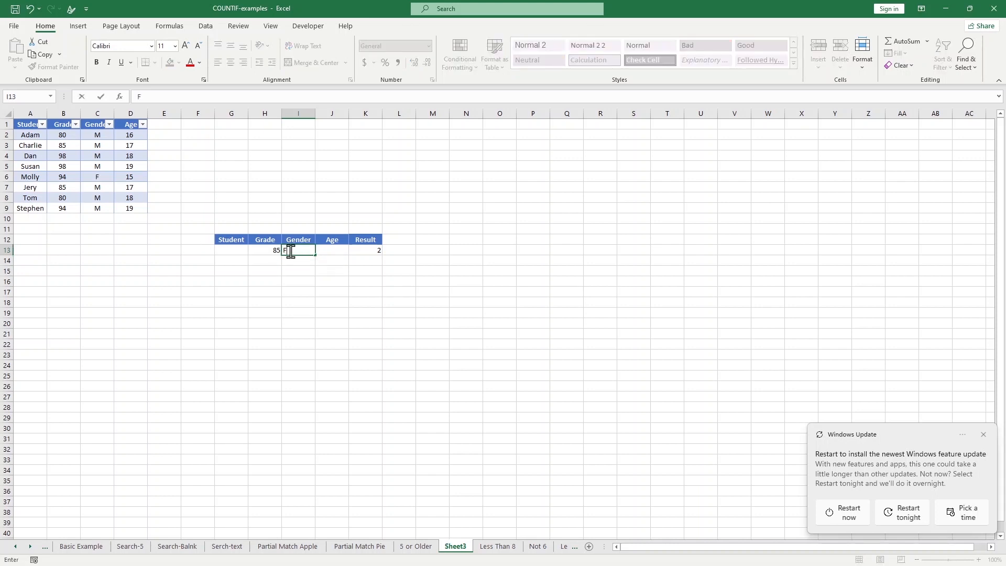
text(F)
click(307, 279)
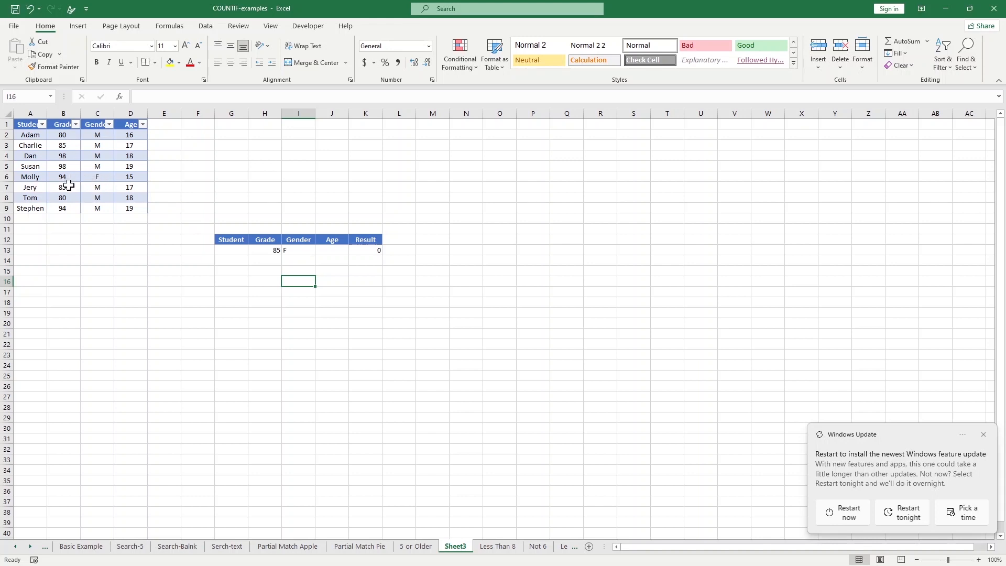
click(367, 253)
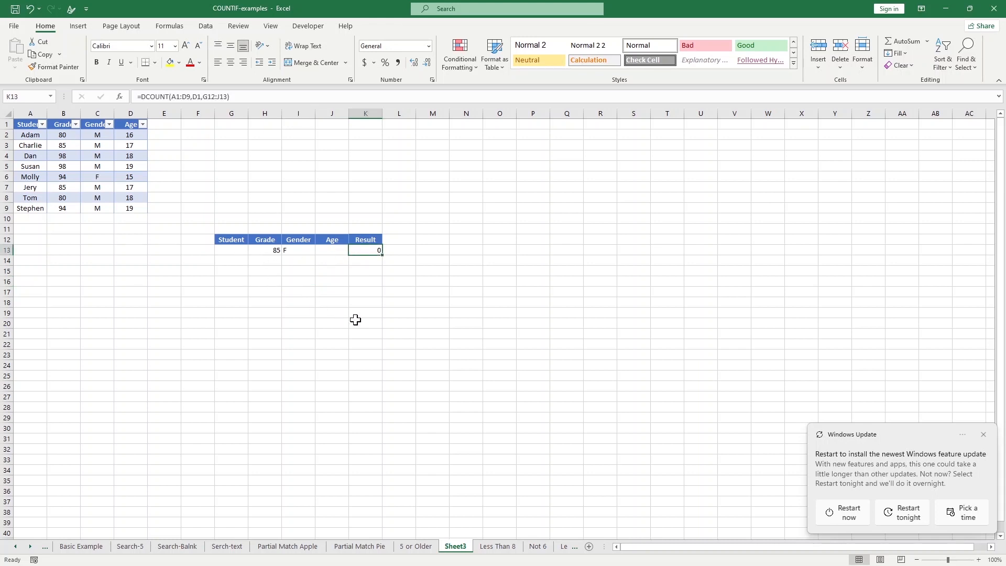